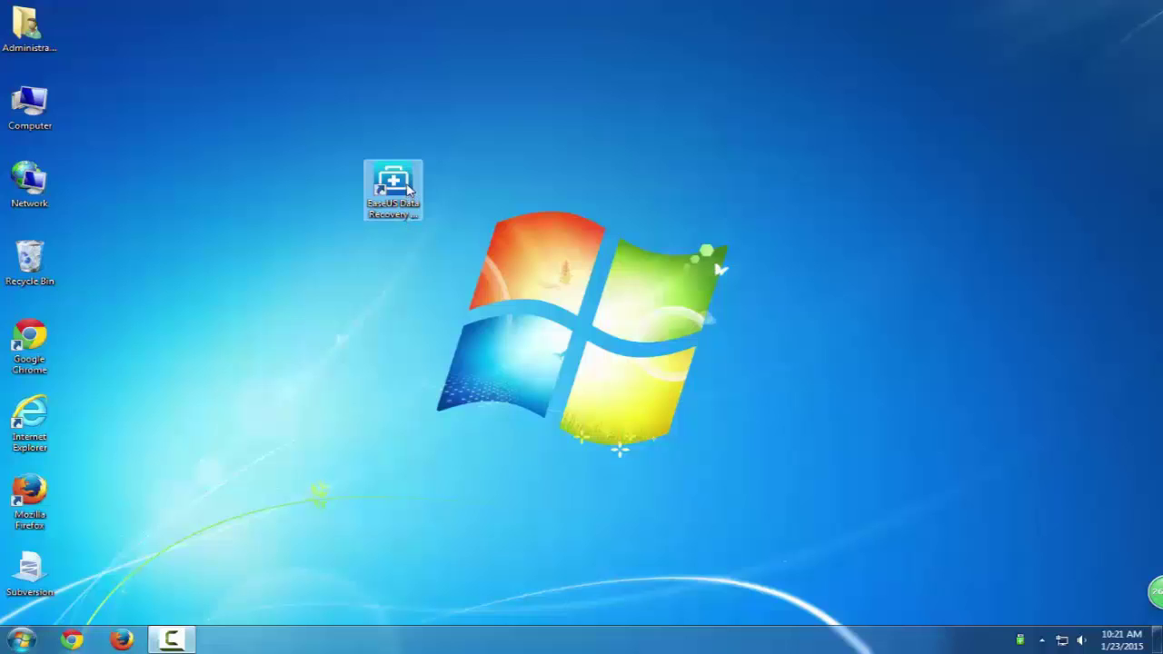
# Check Removable Disk (H:) among the computer's drives and close the window
pyautogui.doubleClick(30, 104)
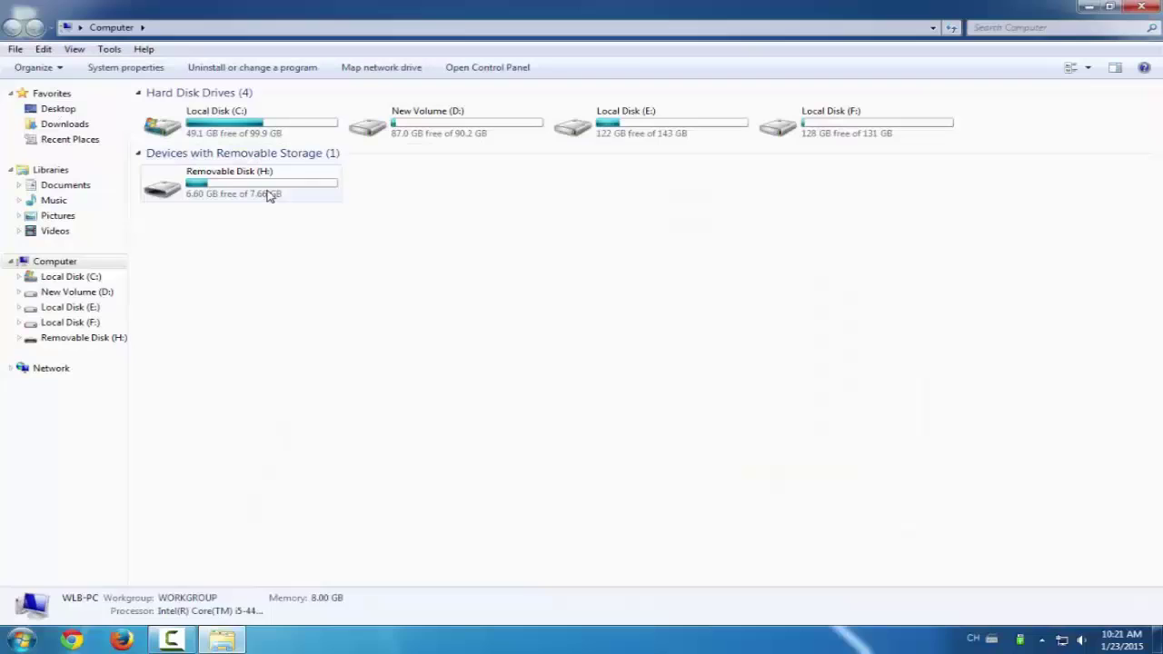
pyautogui.click(268, 193)
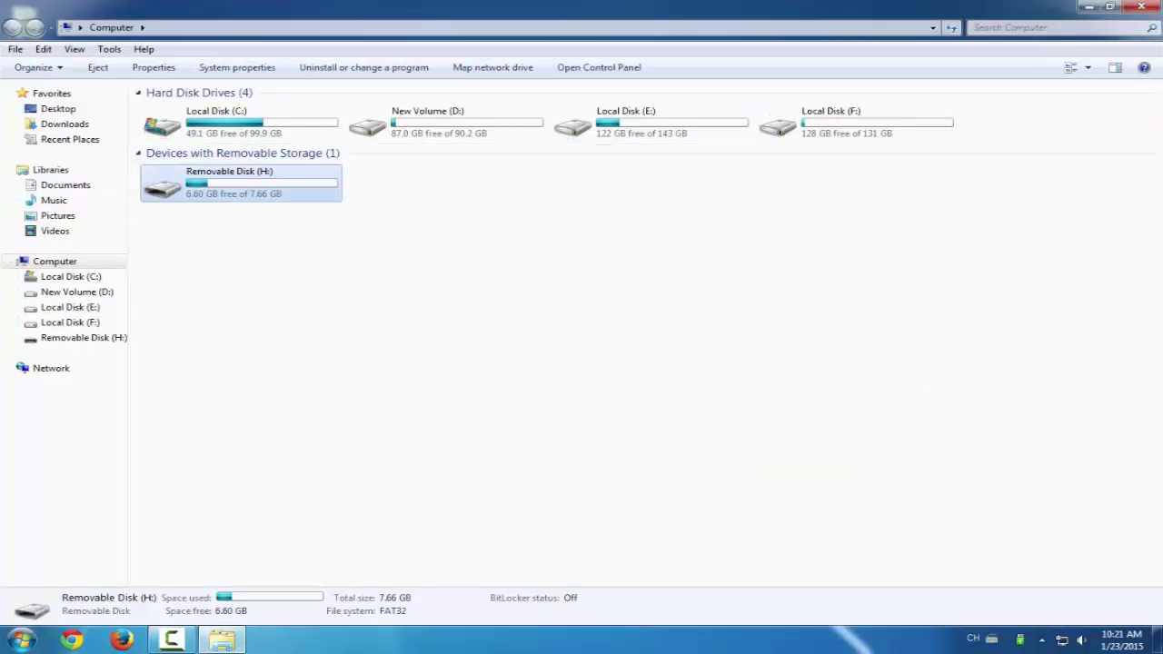
pyautogui.click(1152, 7)
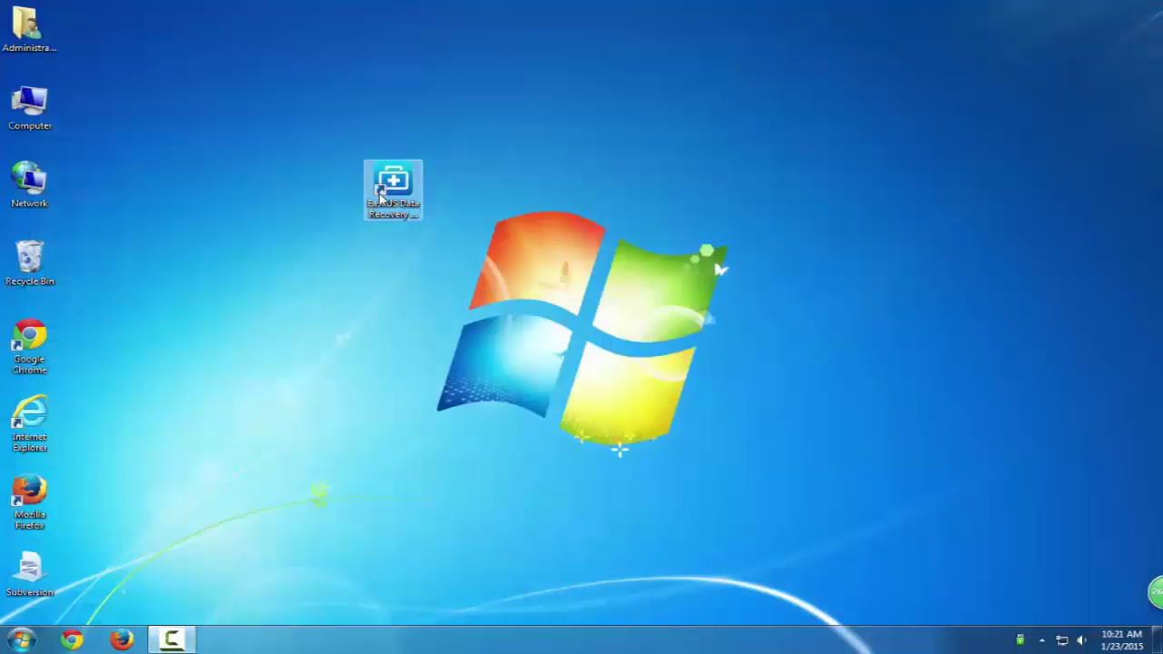
# Launch EaseUS Data Recovery Wizard from the desktop
pyautogui.click(380, 189)
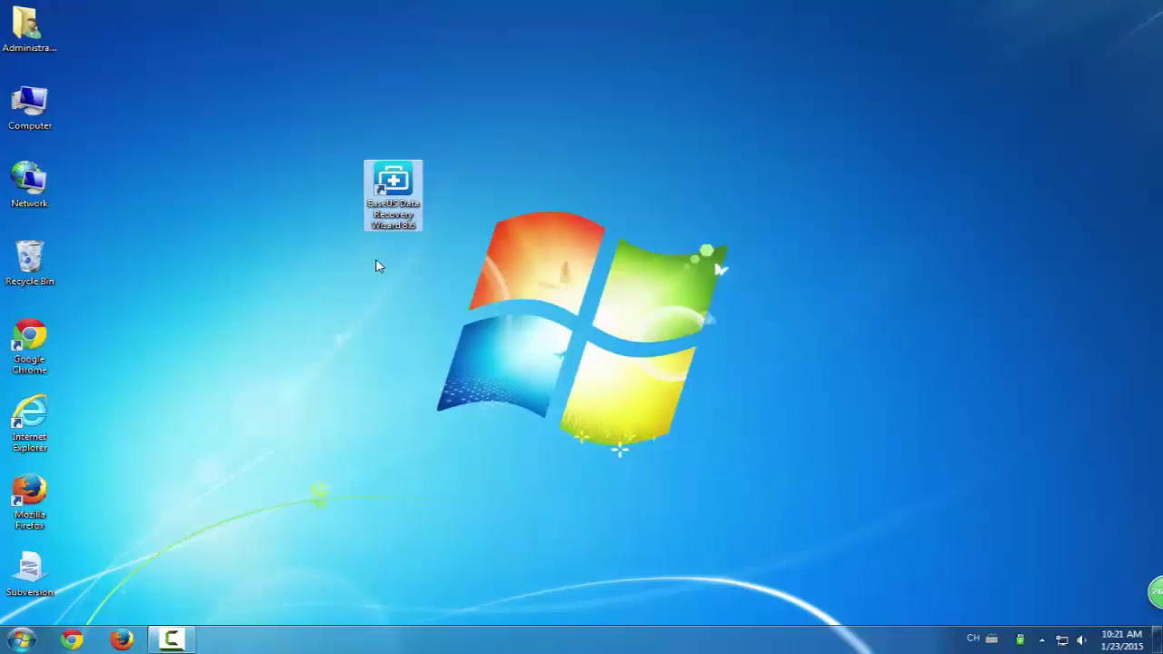
pyautogui.doubleClick(407, 218)
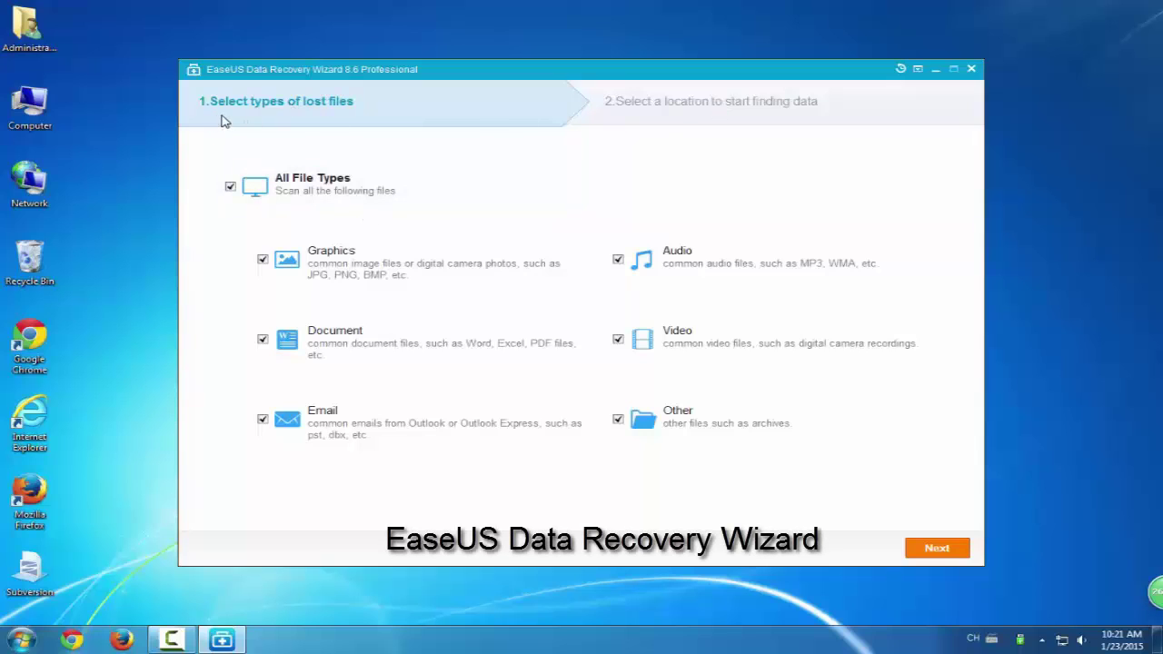
# Clear all file types, re-select Graphics, Document, Email, Audio, Video and Other individually, and toggle All File Types off and on
pyautogui.click(230, 188)
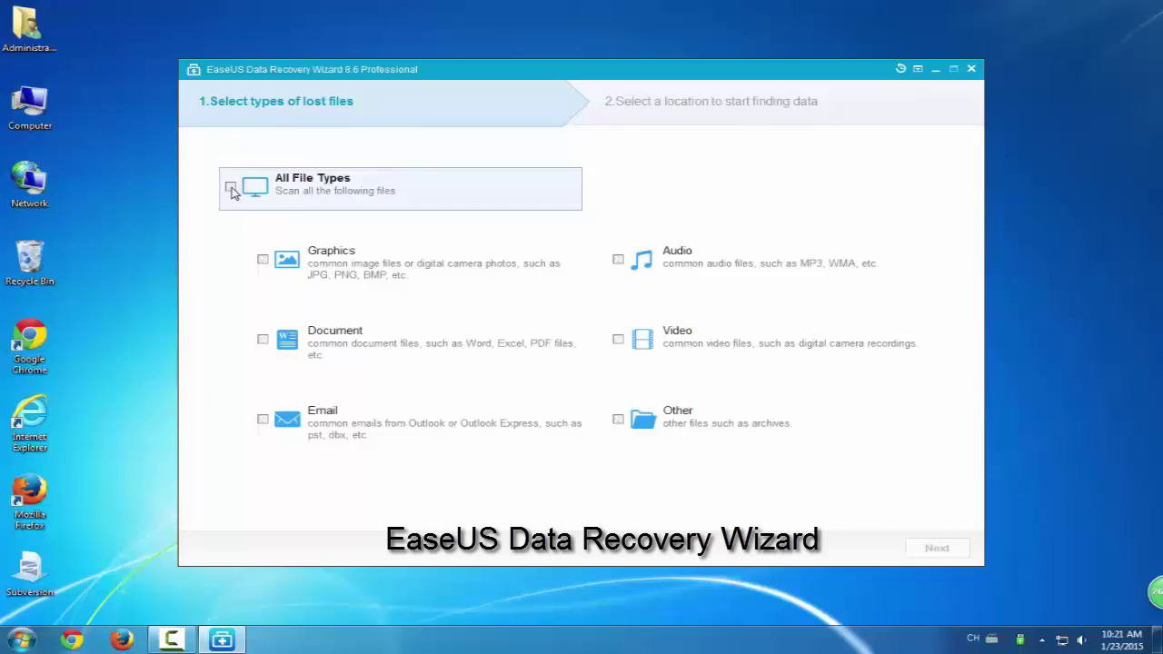
pyautogui.click(262, 261)
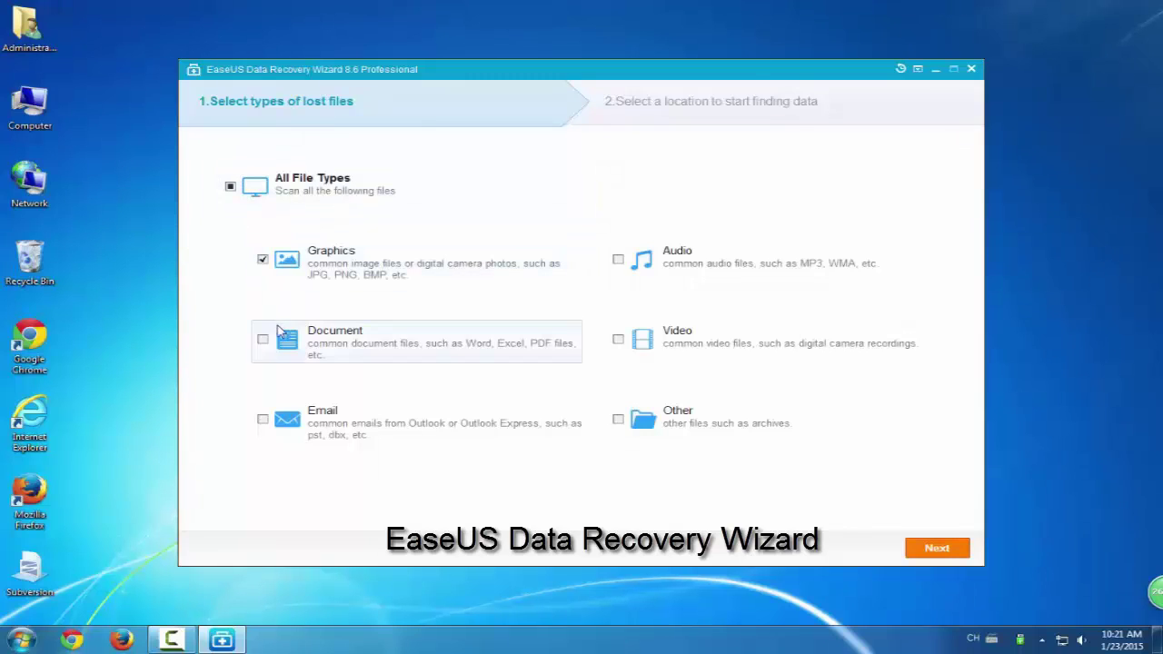
pyautogui.click(263, 340)
pyautogui.click(263, 419)
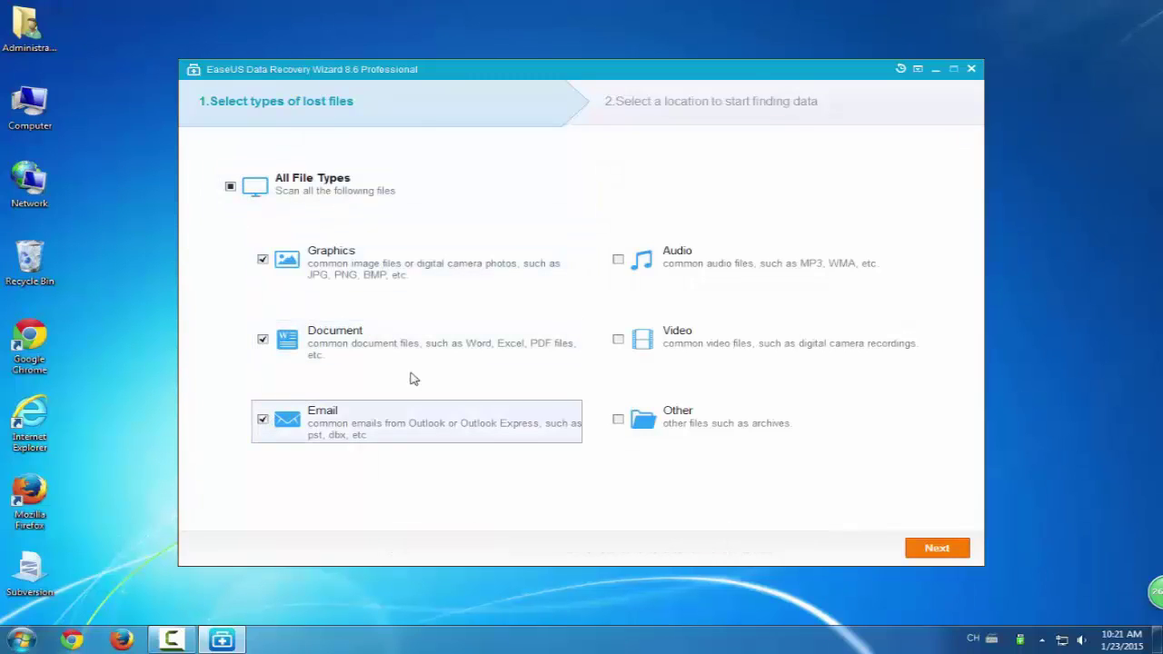
pyautogui.click(619, 260)
pyautogui.click(618, 339)
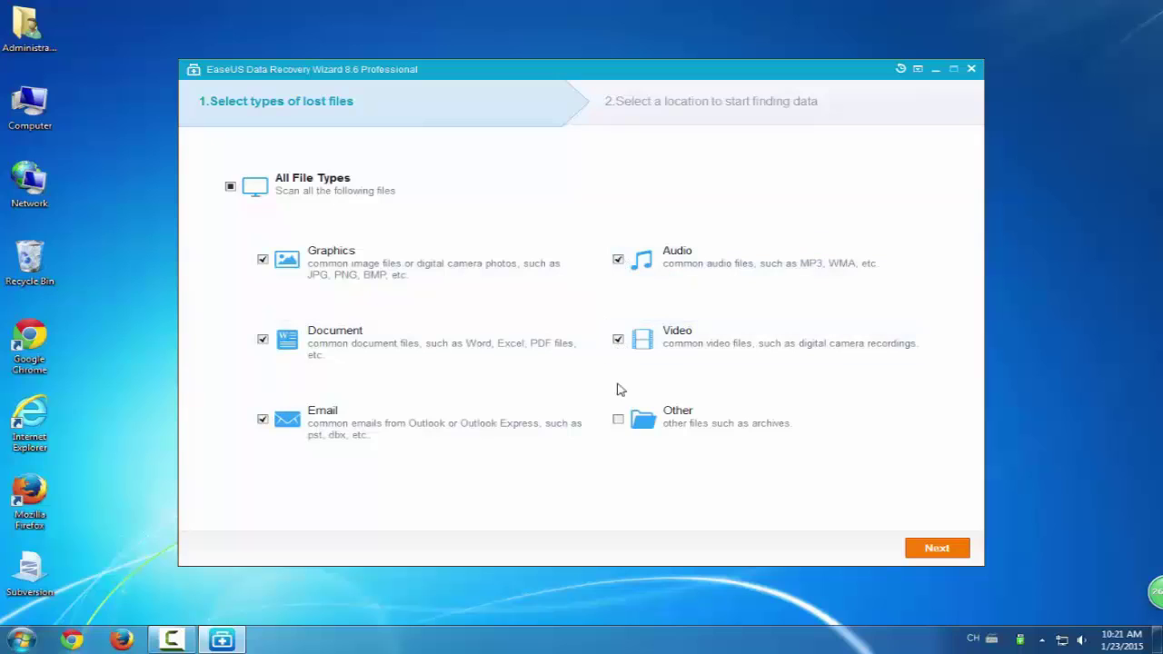
pyautogui.click(620, 421)
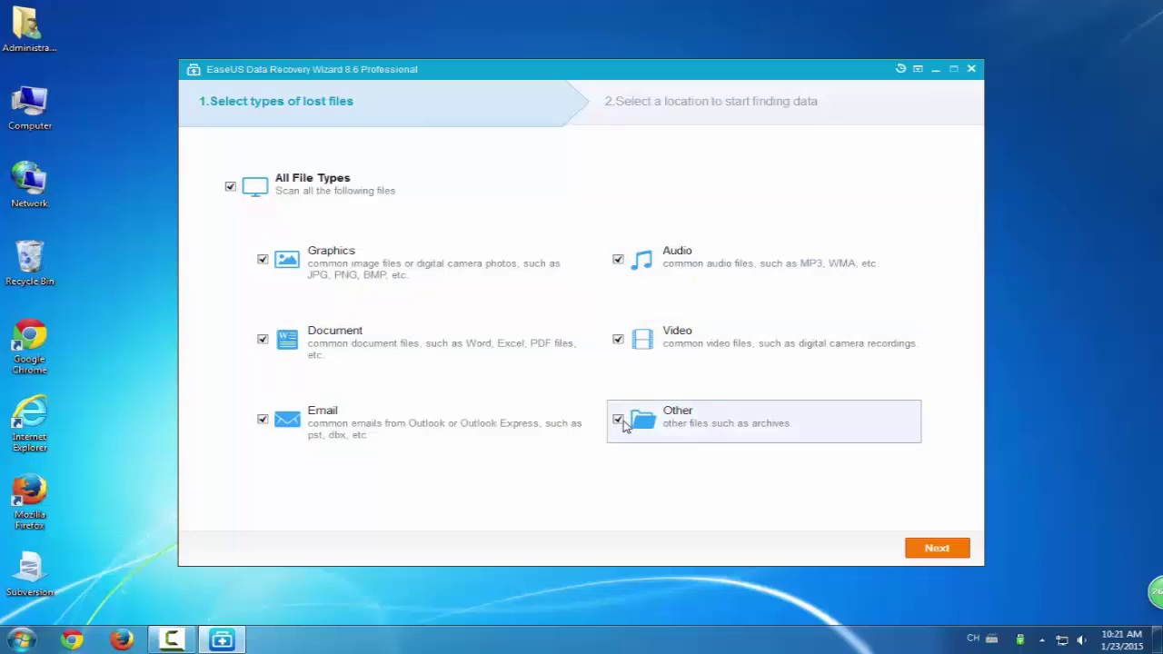
pyautogui.click(230, 188)
pyautogui.click(229, 188)
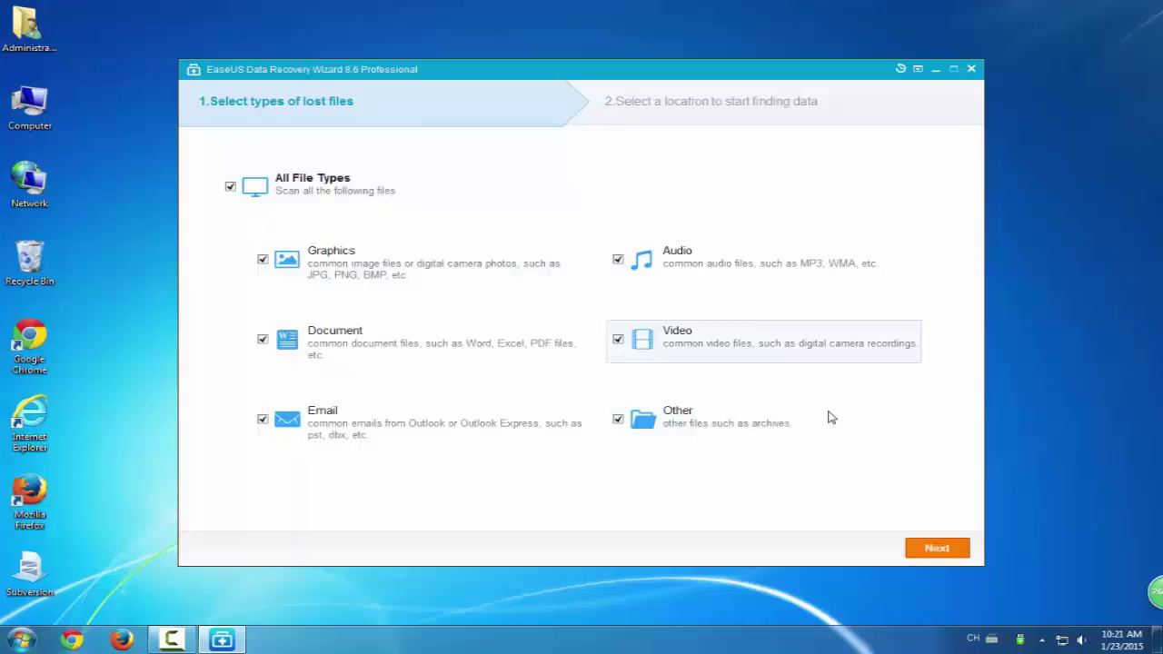
# Continue with all file types, choose Local Disk (H:) as the location, scan it for lost files and dismiss the completion notice
pyautogui.click(936, 548)
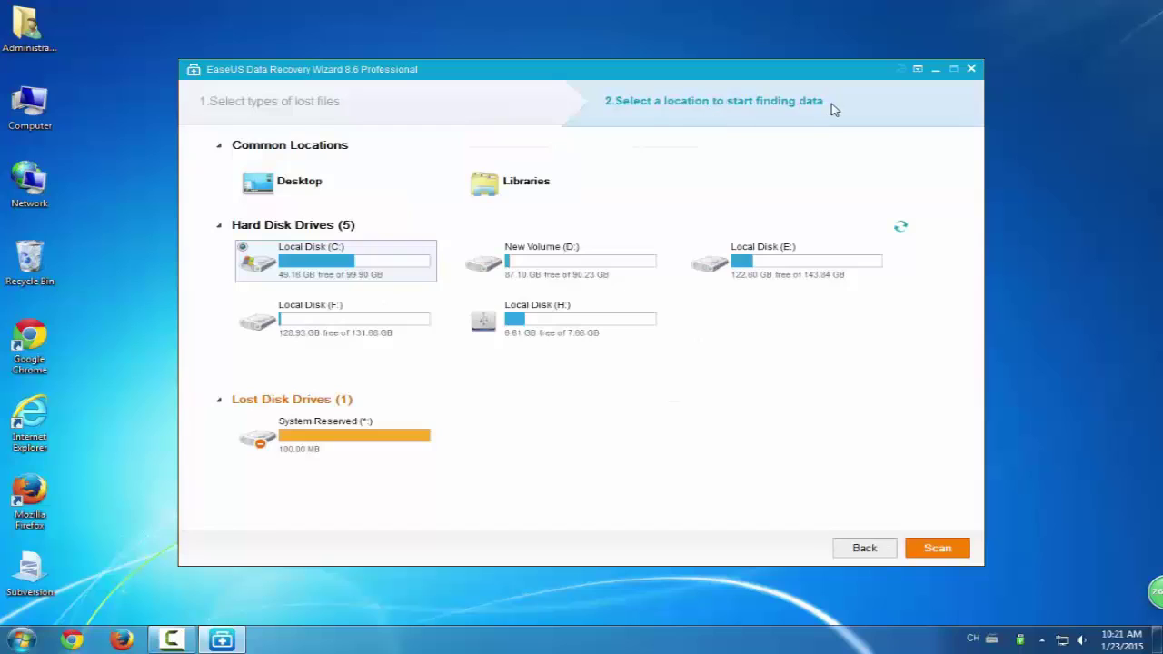
pyautogui.click(527, 189)
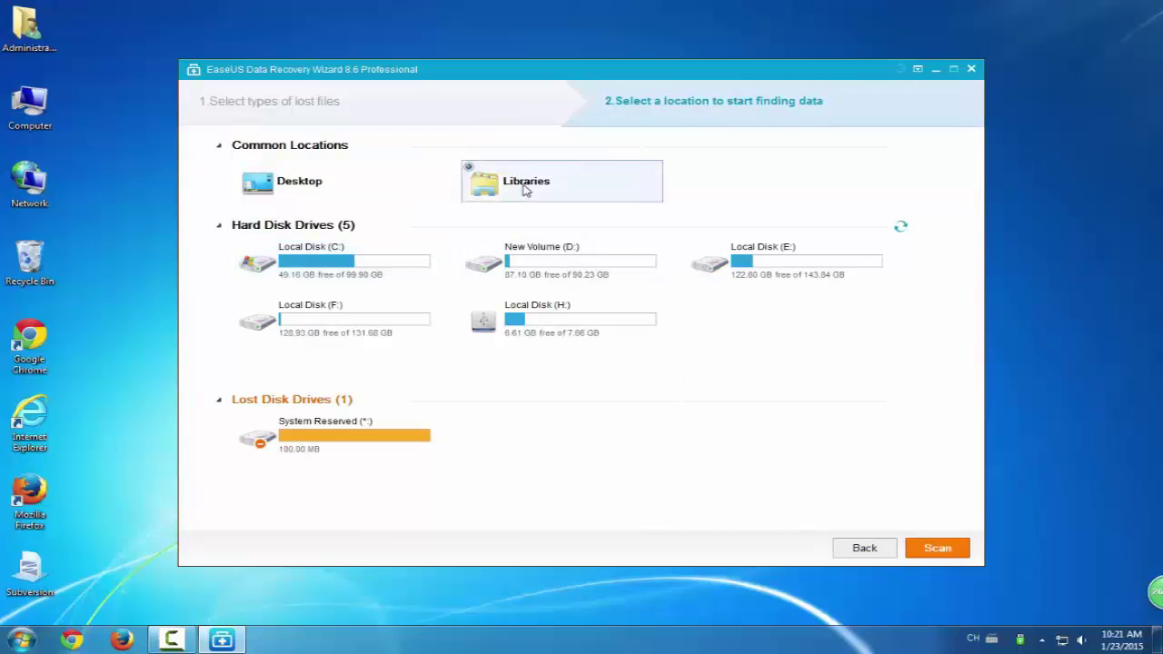
pyautogui.click(563, 269)
pyautogui.click(555, 325)
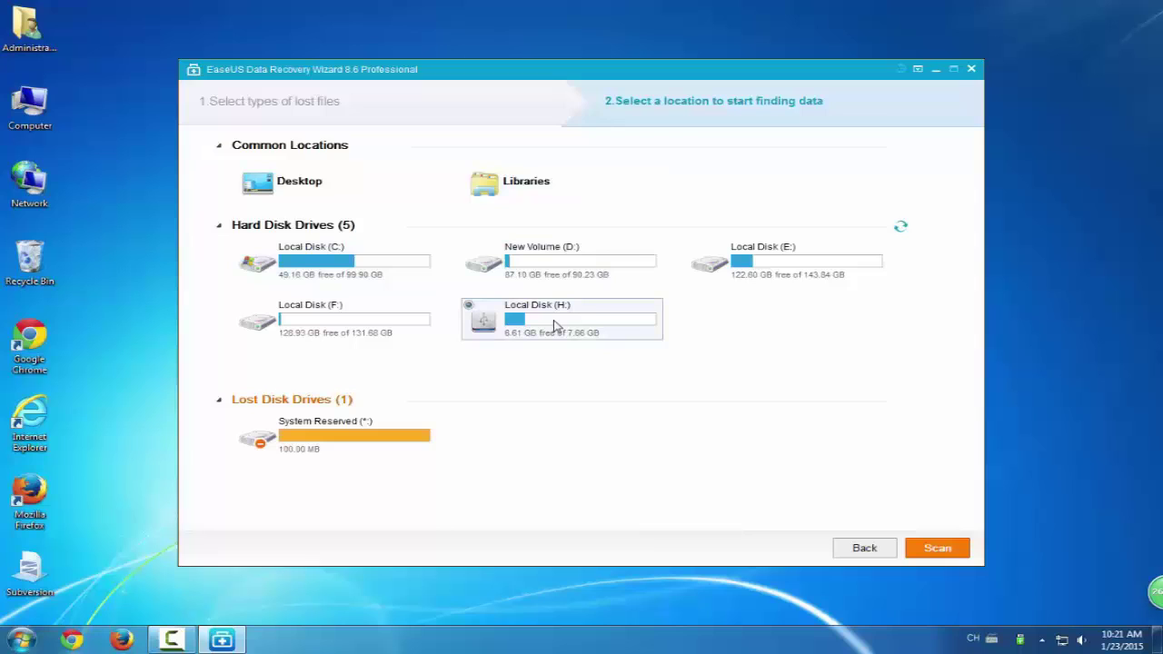
pyautogui.click(937, 548)
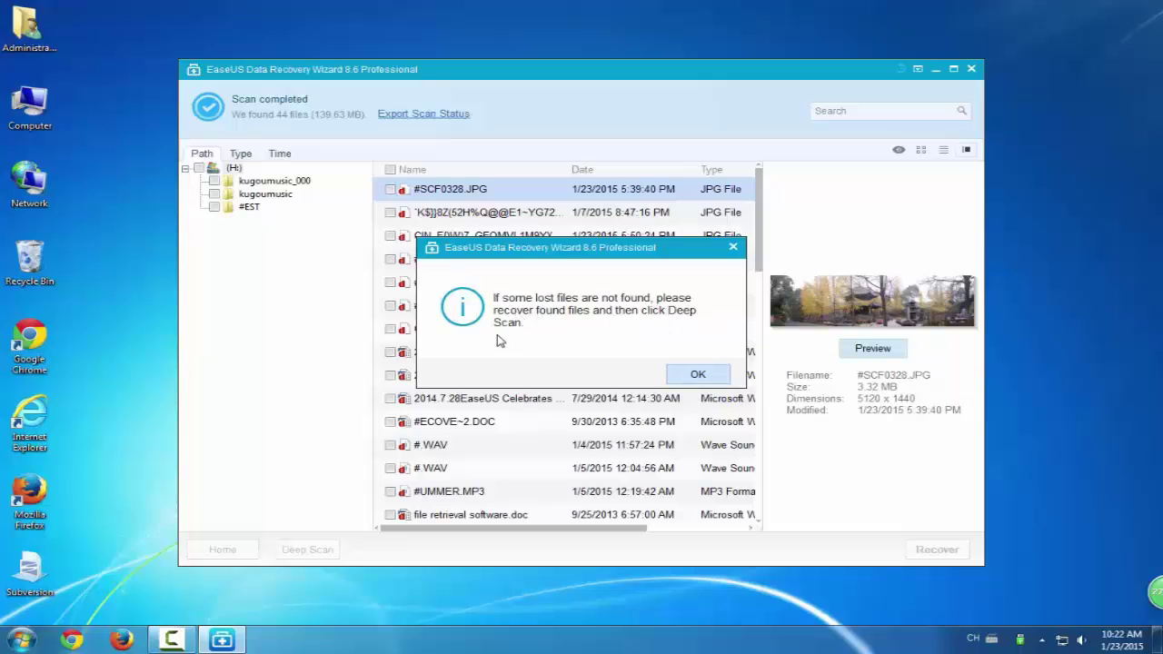
pyautogui.click(698, 373)
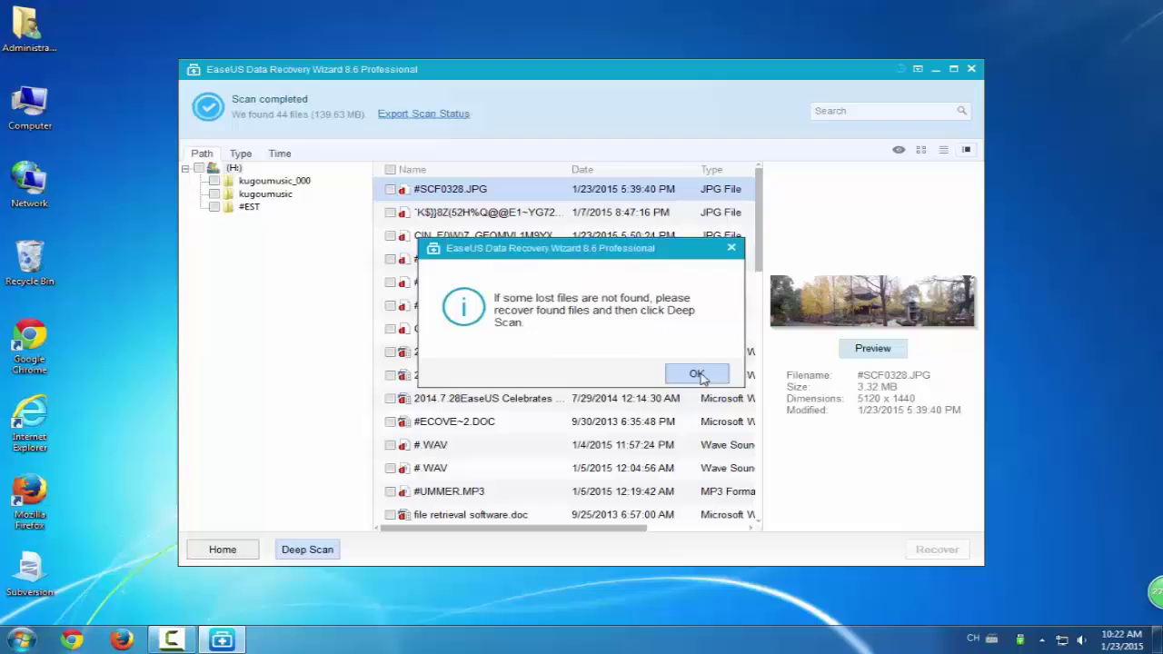
# Preview #SCF0328.JPG at the start of the results and mark it and the next two JPG files for recovery
pyautogui.doubleClick(461, 193)
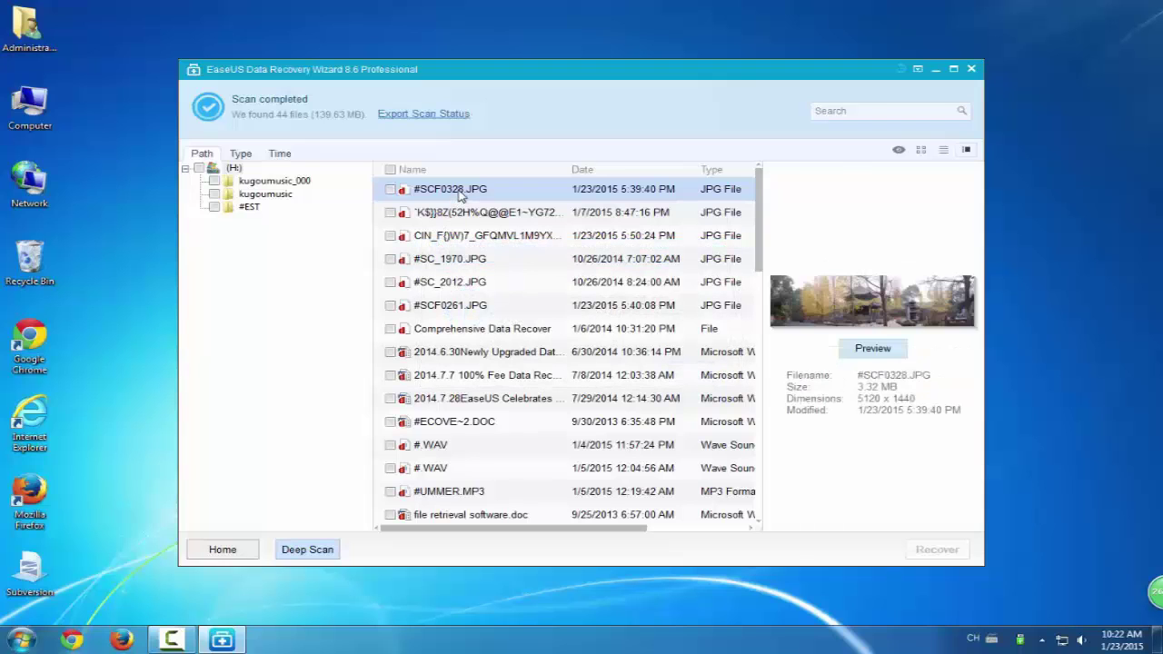
pyautogui.click(837, 152)
pyautogui.click(389, 189)
pyautogui.click(470, 215)
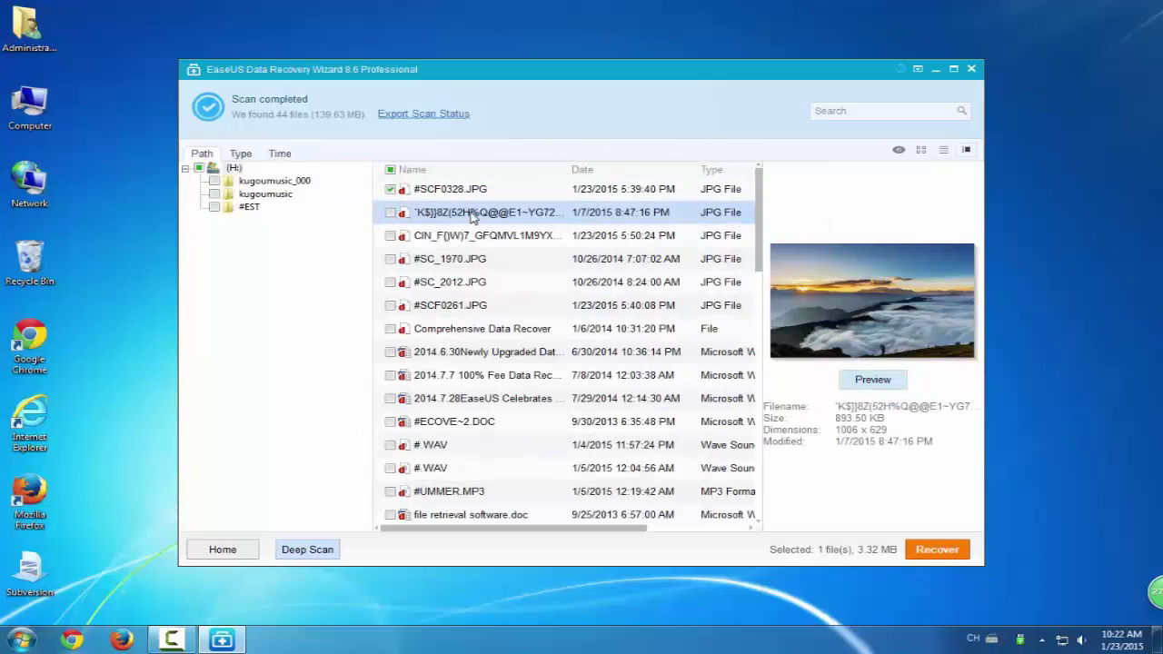
pyautogui.click(452, 236)
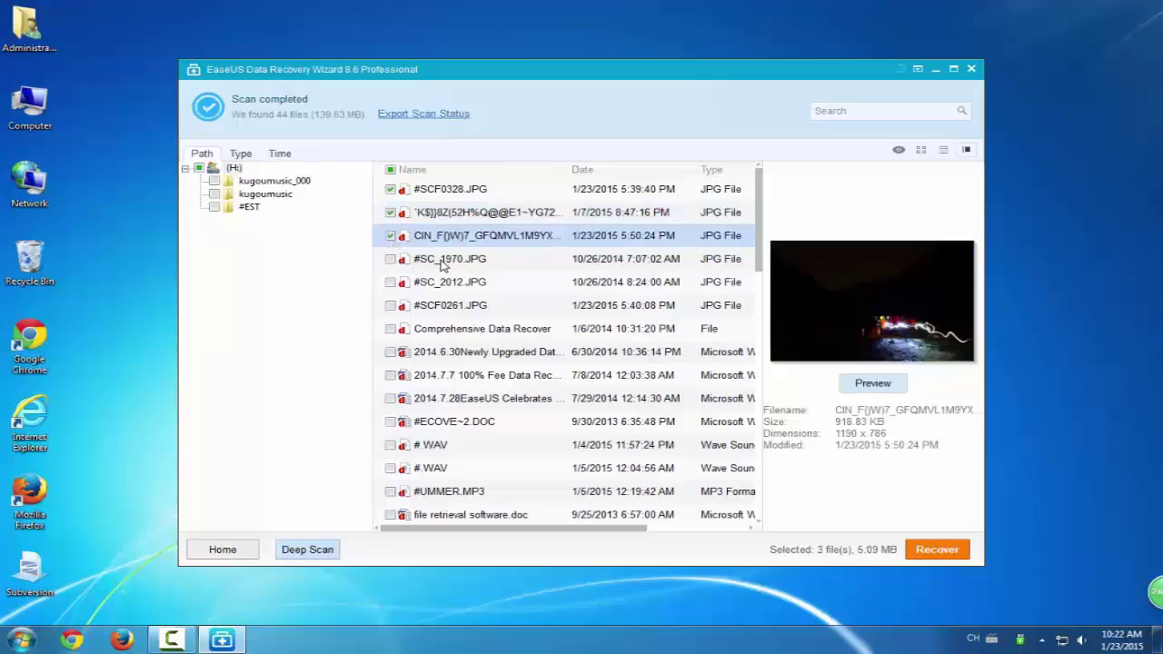
# Mark #SC_1970.JPG and #SC_2012.JPG for recovery, opening the full preview of #SC_1970.JPG
pyautogui.click(441, 261)
pyautogui.click(391, 261)
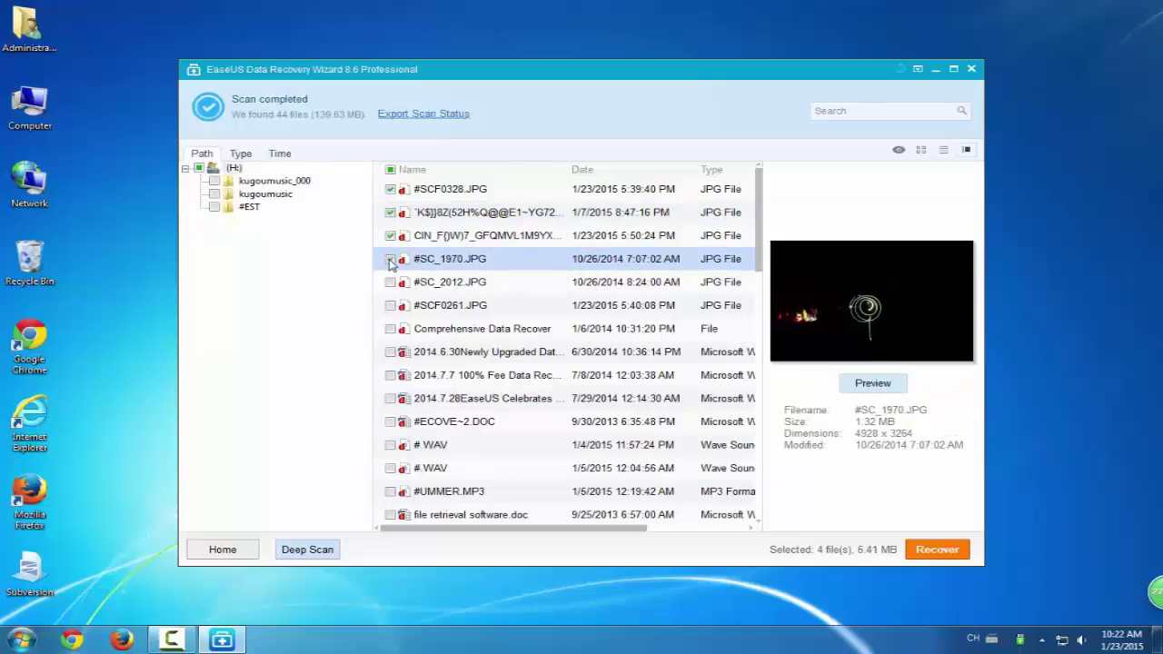
pyautogui.doubleClick(481, 262)
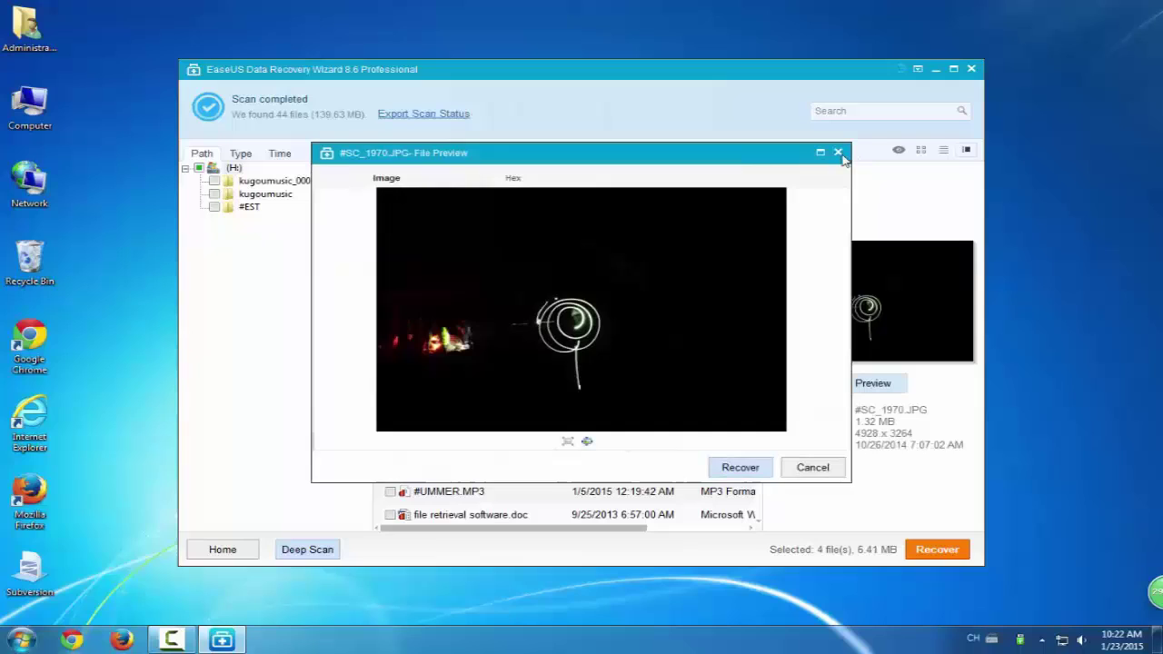
pyautogui.click(838, 153)
pyautogui.click(456, 286)
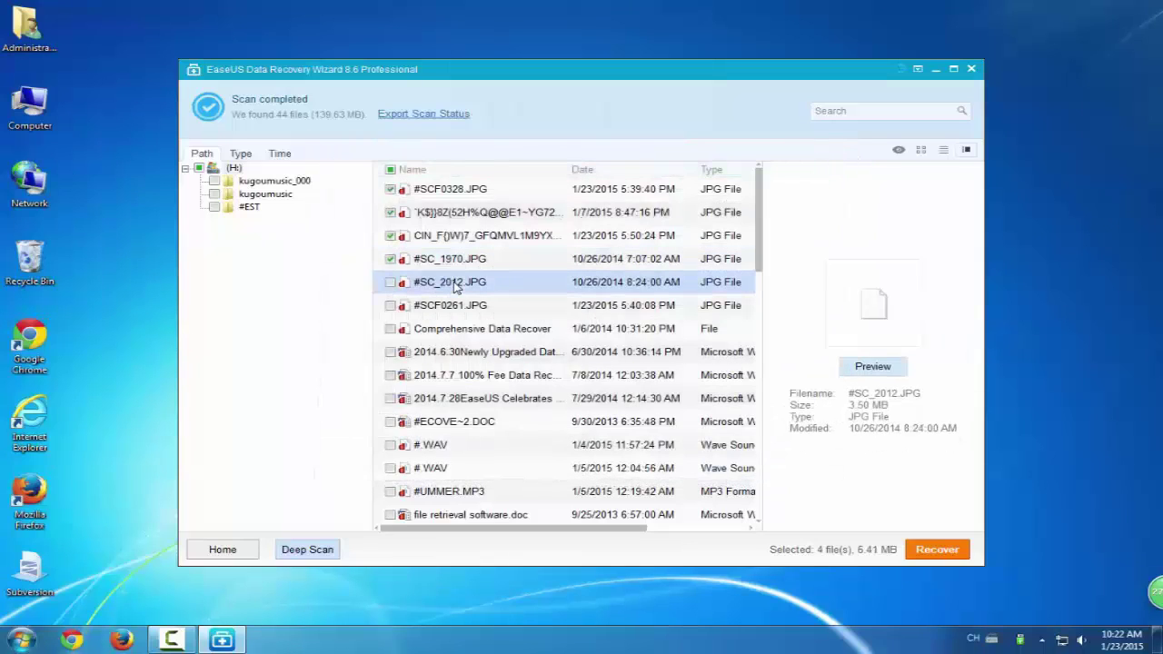
pyautogui.click(390, 282)
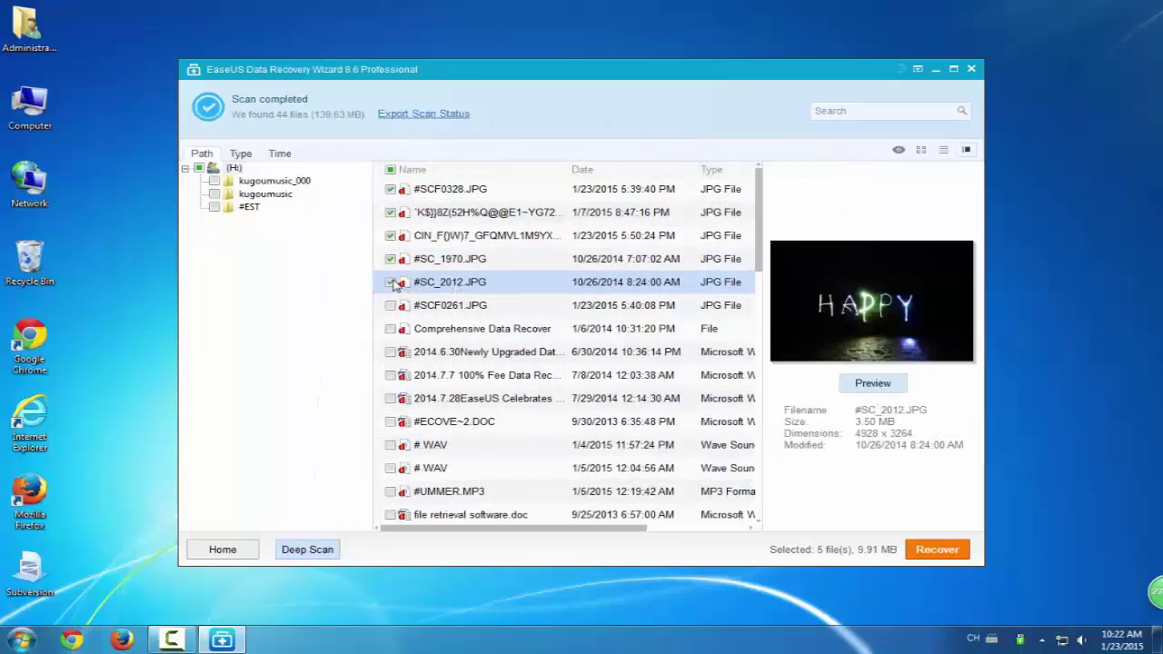
# Review the thumbnails of the five marked JPG files again and also mark #SCF0261.JPG for recovery
pyautogui.click(456, 191)
pyautogui.click(462, 214)
pyautogui.click(479, 237)
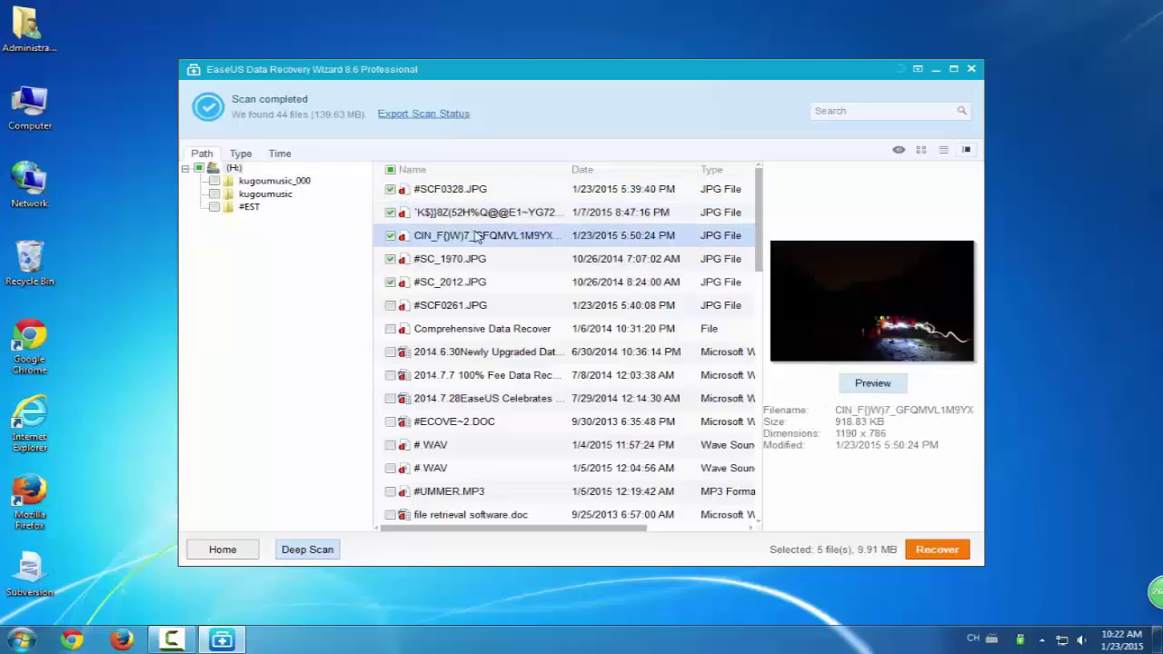
pyautogui.click(468, 259)
pyautogui.click(468, 284)
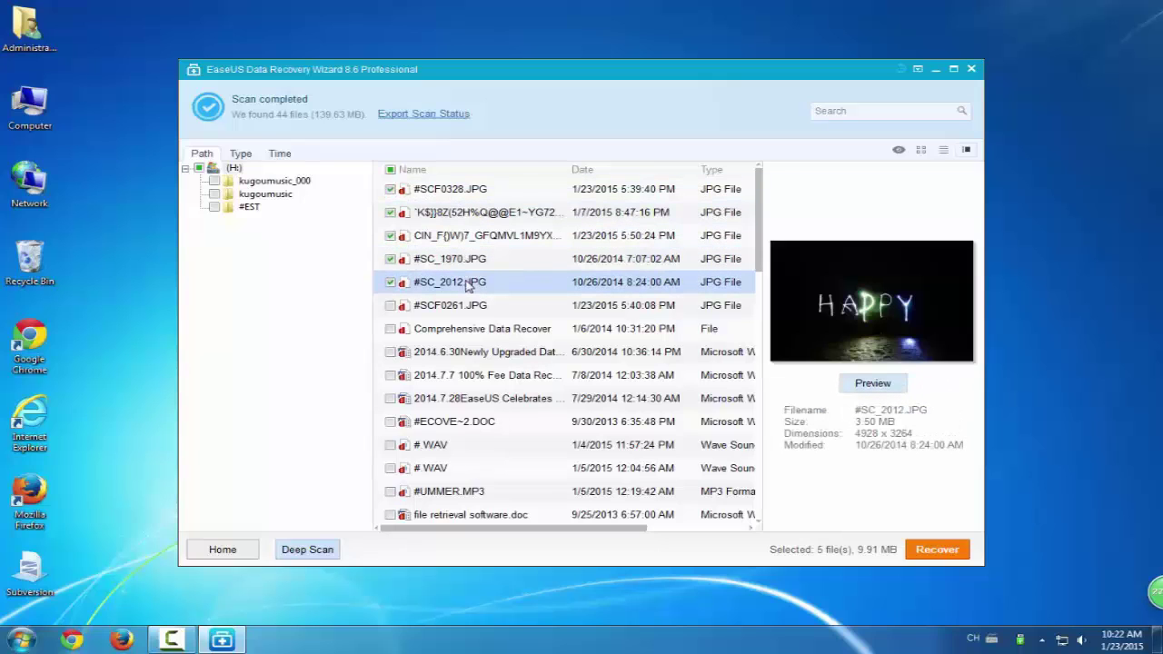
pyautogui.click(463, 309)
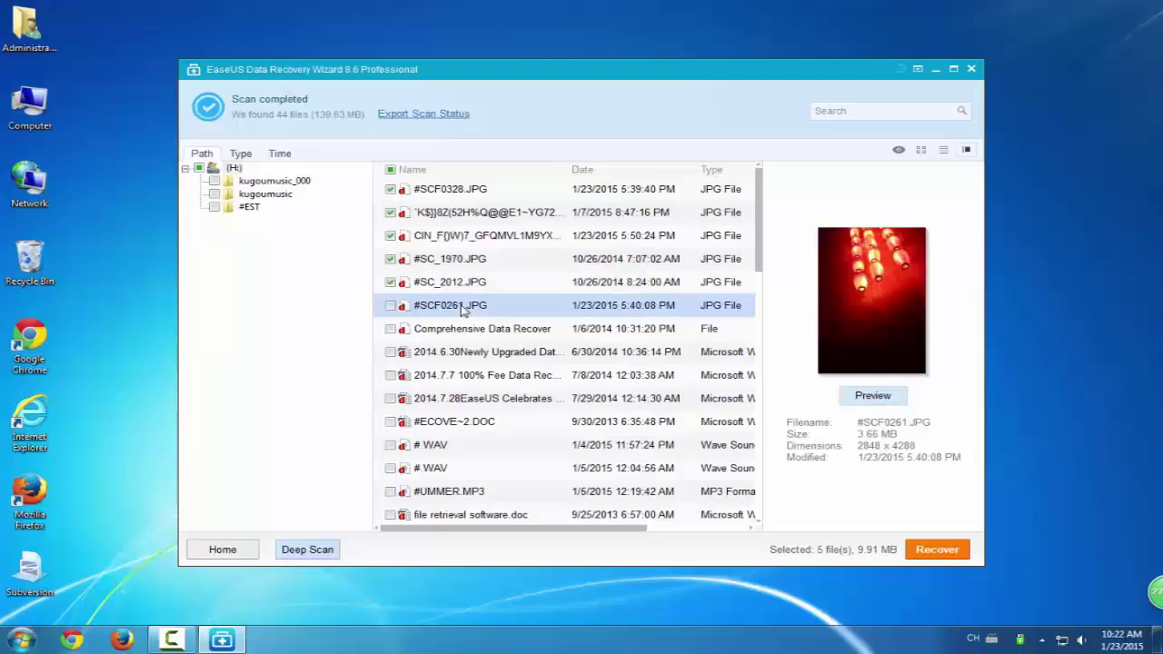
pyautogui.click(391, 306)
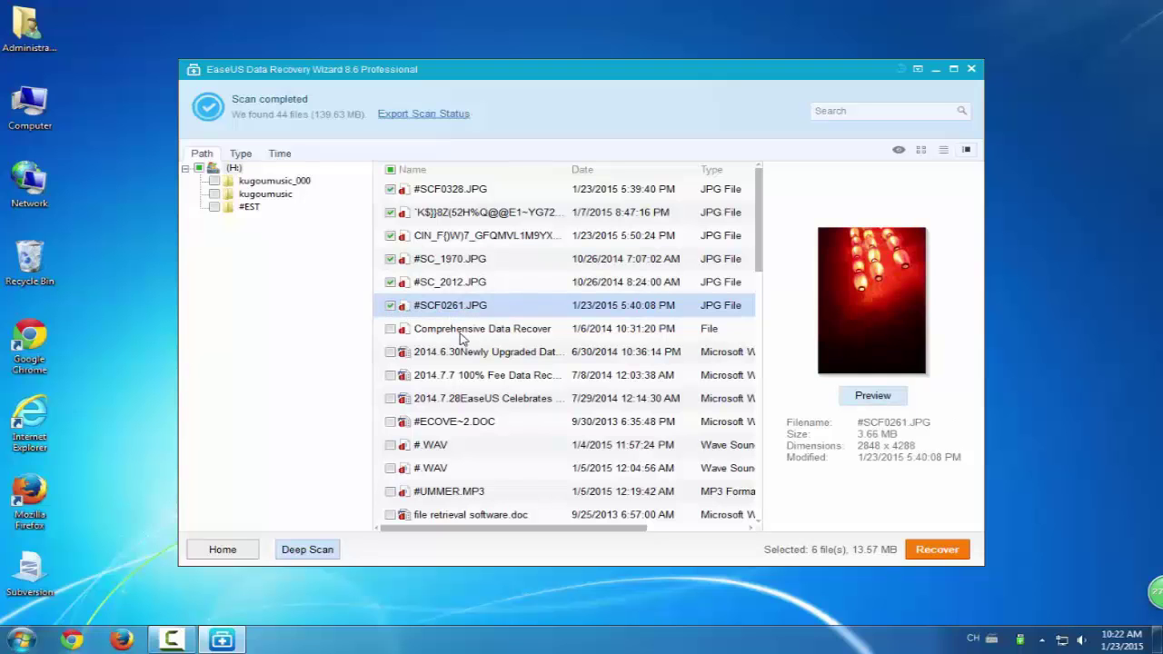
# Preview the JPG file starting with "`K$" near the end of the results and mark it for recovery
pyautogui.click(460, 332)
pyautogui.scroll(-8, 468, 323)
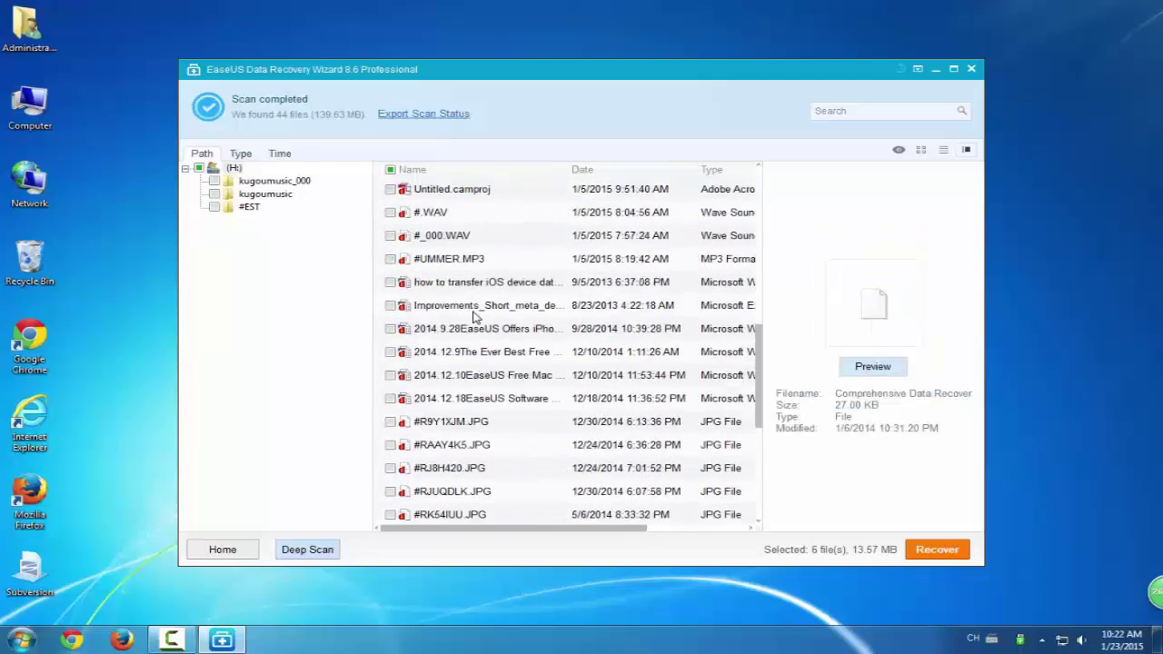
pyautogui.scroll(-4, 473, 317)
pyautogui.click(473, 286)
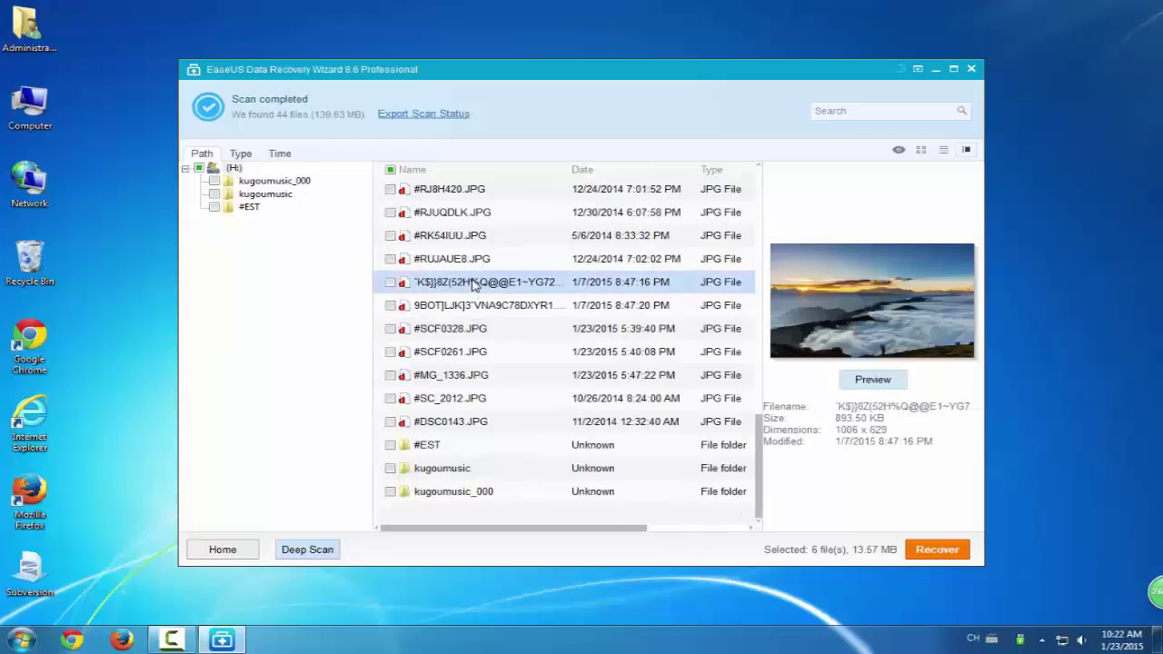
pyautogui.doubleClick(457, 285)
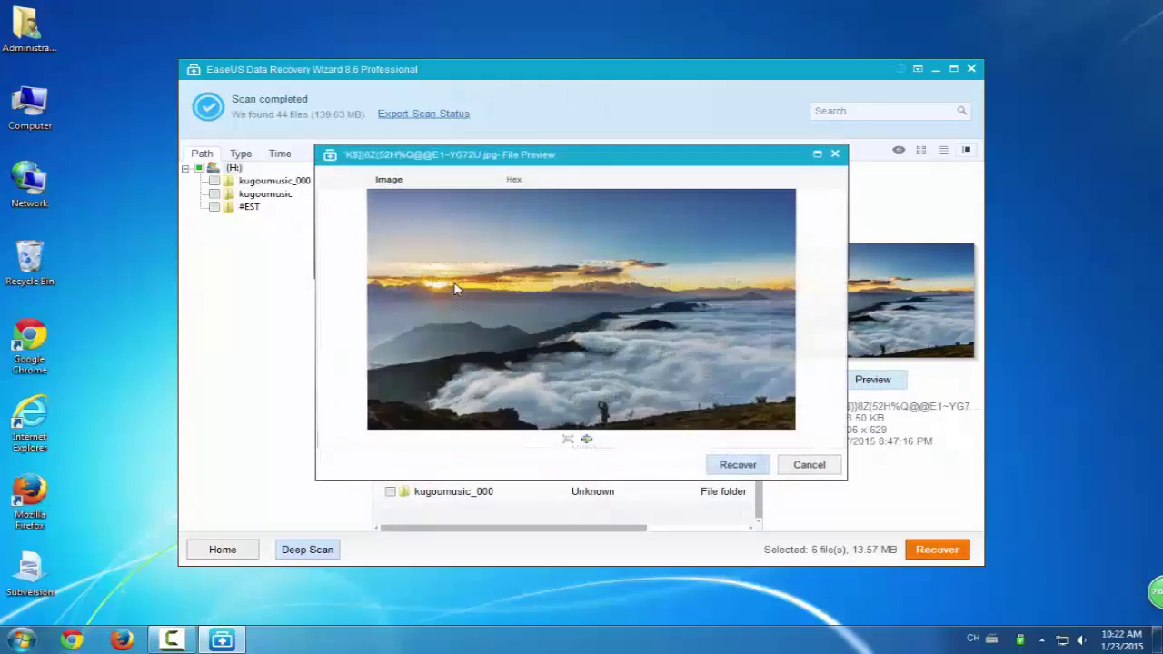
pyautogui.click(813, 467)
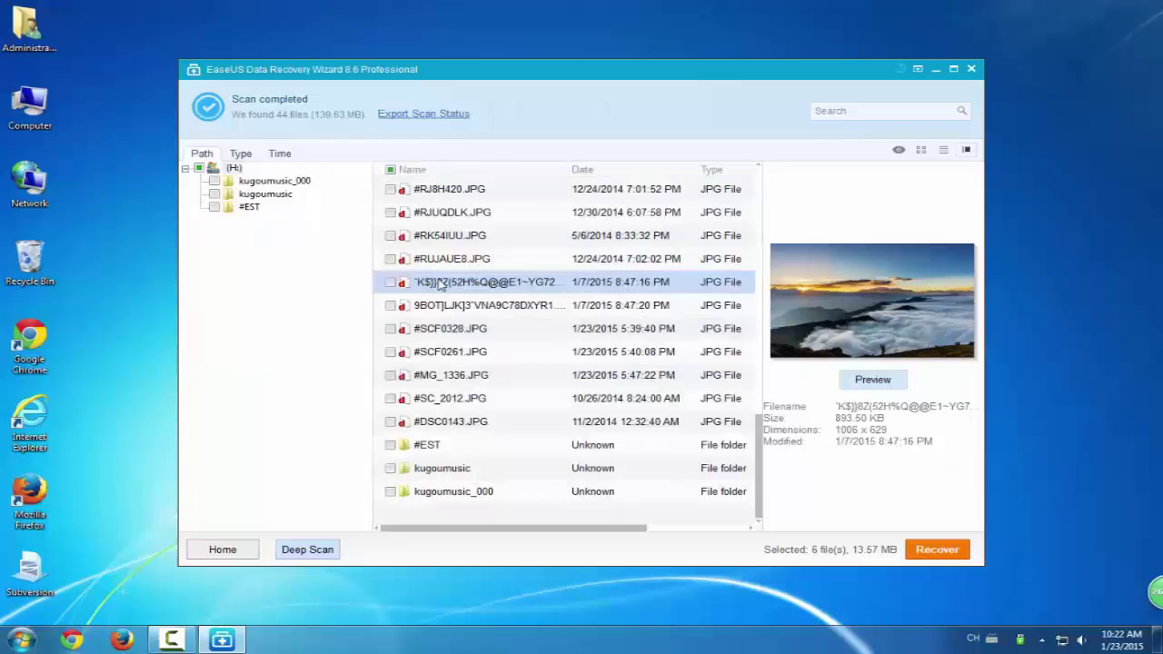
# Preview the JPG file starting with "9BOT" and mark it for recovery
pyautogui.click(457, 309)
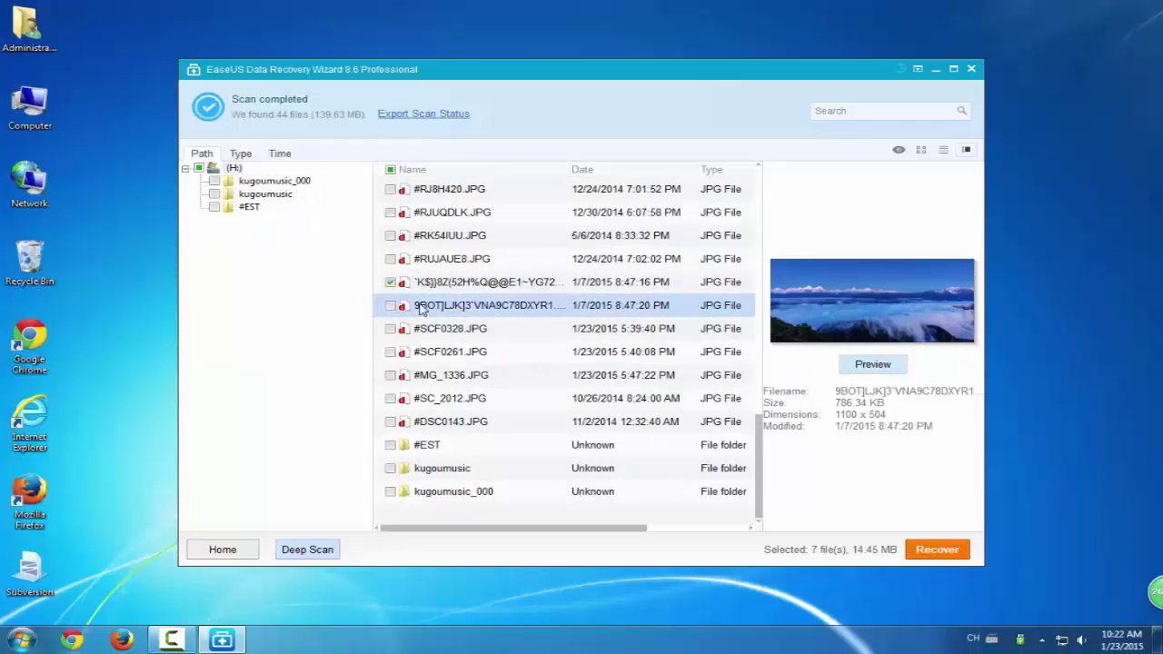
pyautogui.doubleClick(433, 311)
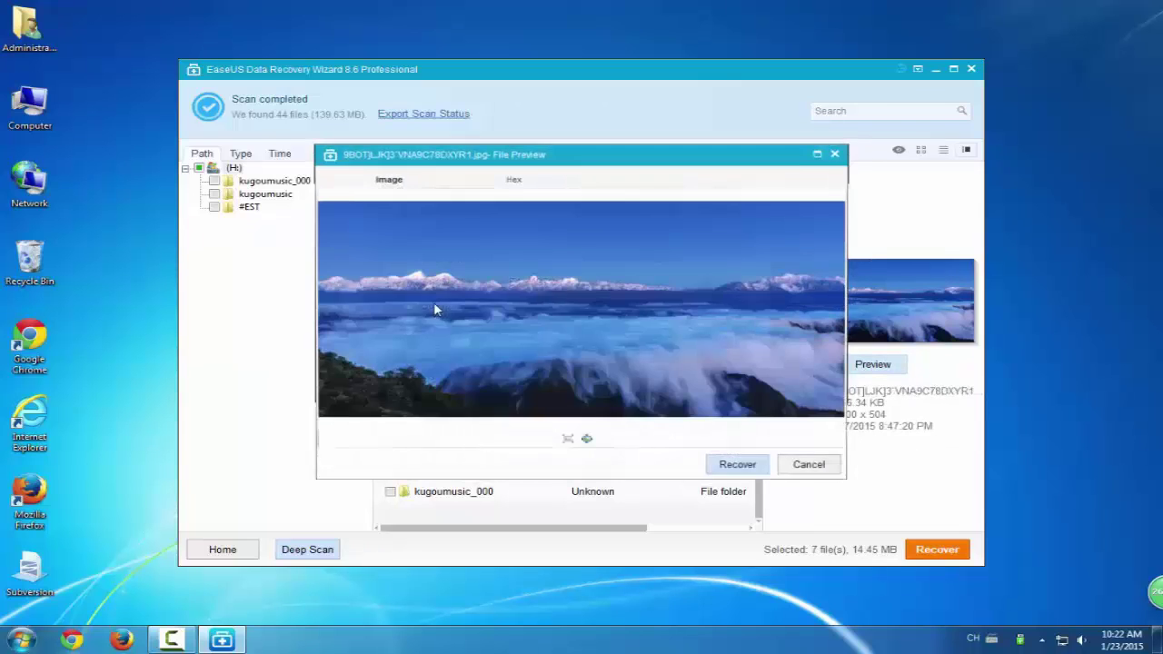
pyautogui.click(799, 469)
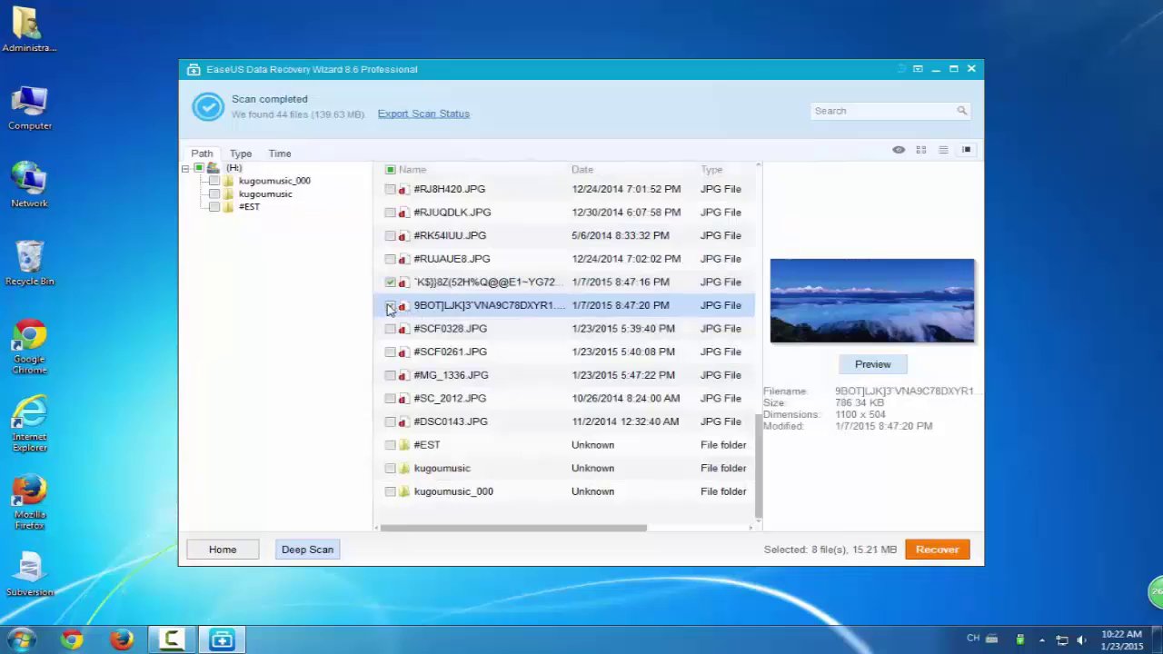
# Preview #SCF0328.JPG, #SCF0261.JPG and #MG_1336.JPG, and mark #MG_1336.JPG for recovery
pyautogui.click(427, 329)
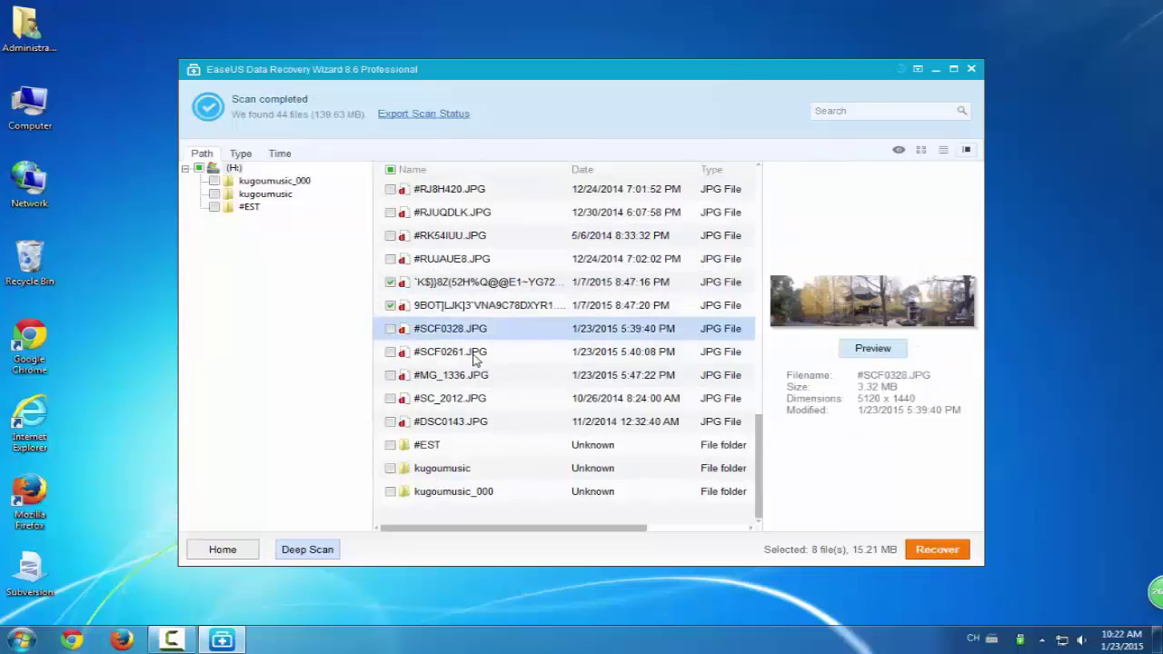
pyautogui.click(474, 357)
pyautogui.click(475, 378)
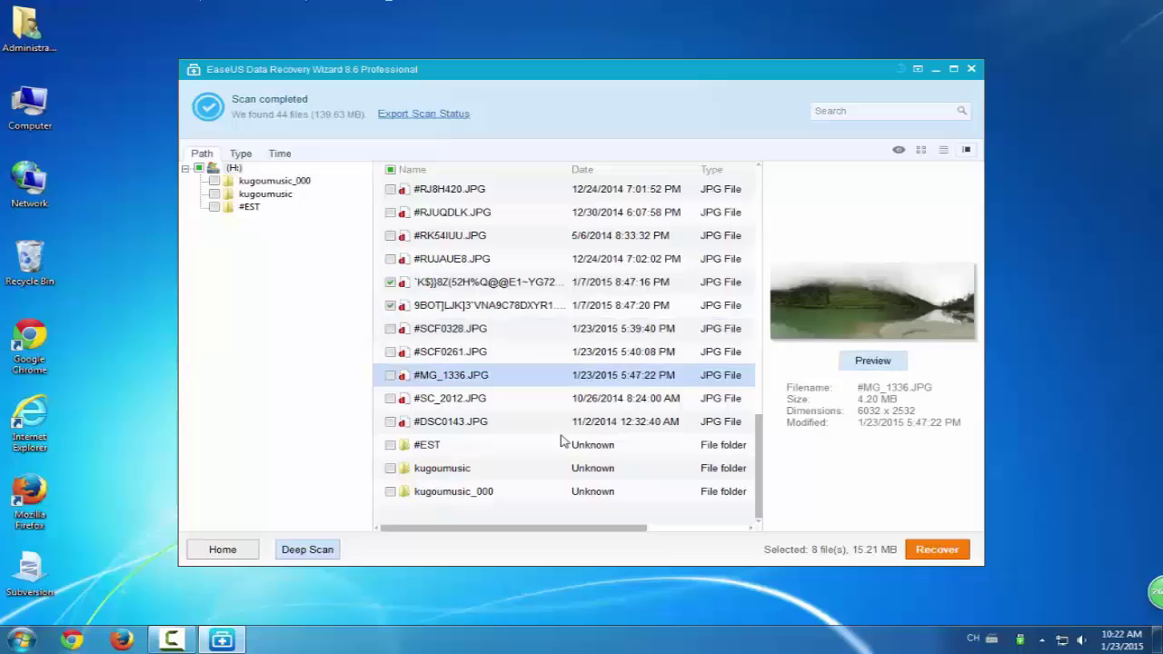
pyautogui.click(392, 375)
# Recover the marked files and save them to the Desktop
pyautogui.click(937, 552)
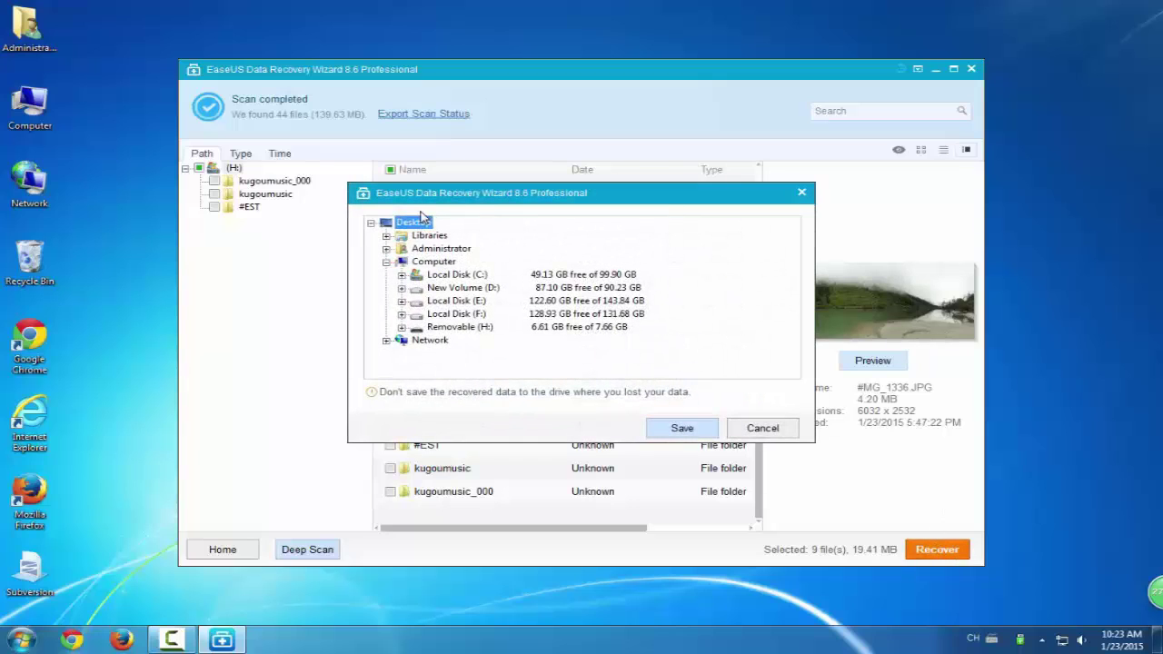
pyautogui.click(479, 275)
pyautogui.click(477, 301)
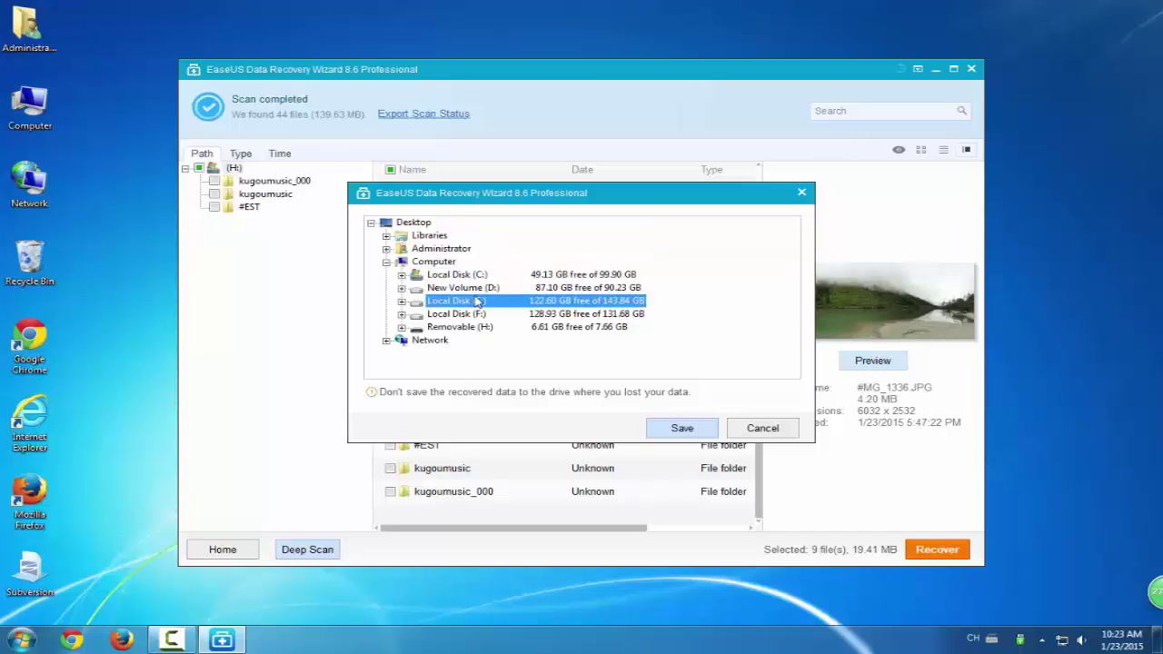
pyautogui.click(479, 315)
pyautogui.click(479, 328)
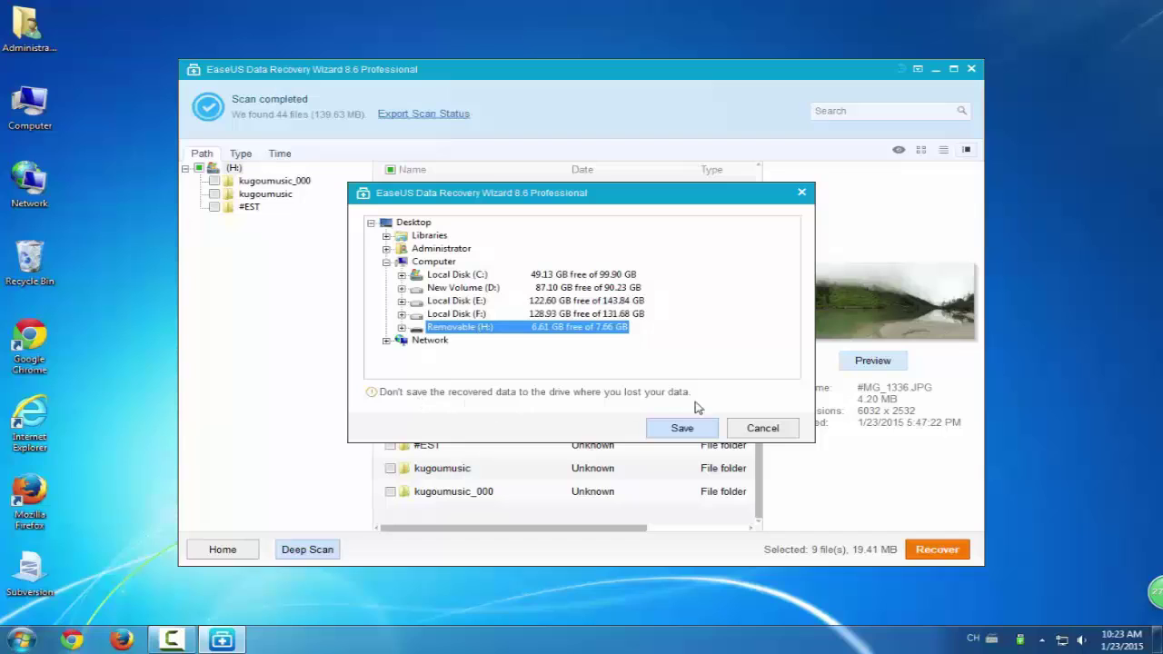
pyautogui.click(416, 224)
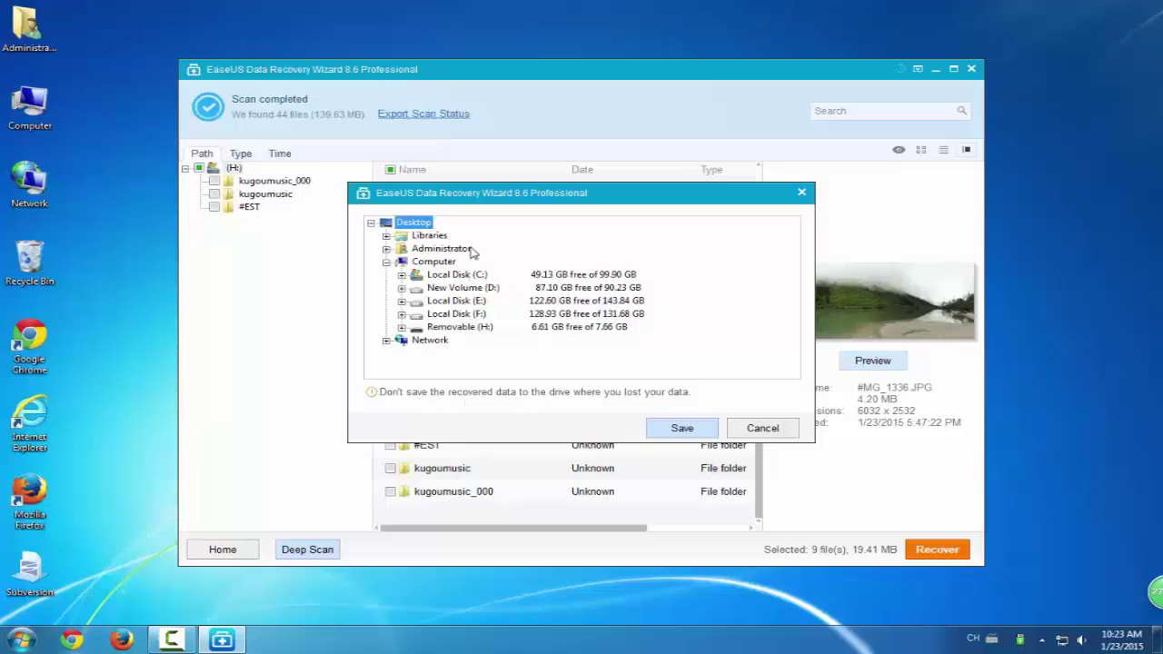
pyautogui.click(687, 430)
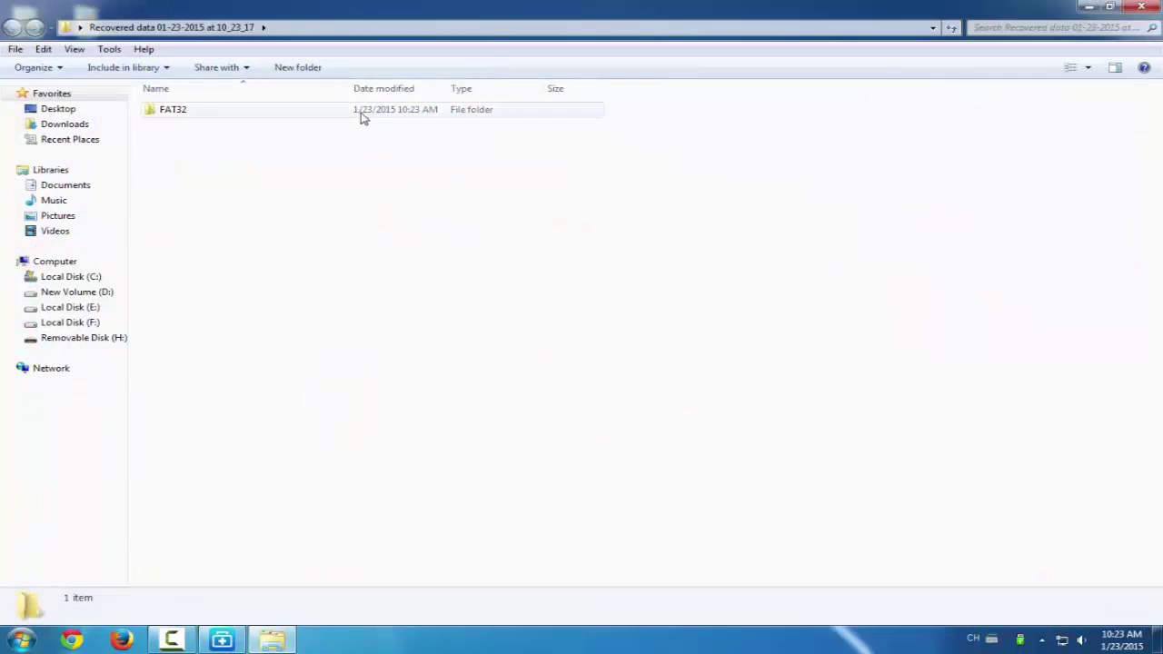
# Page through the recovered photos in the FAT32 folder with Windows Photo Viewer, starting from #MG_1336.JPG, and close the folder
pyautogui.doubleClick(364, 111)
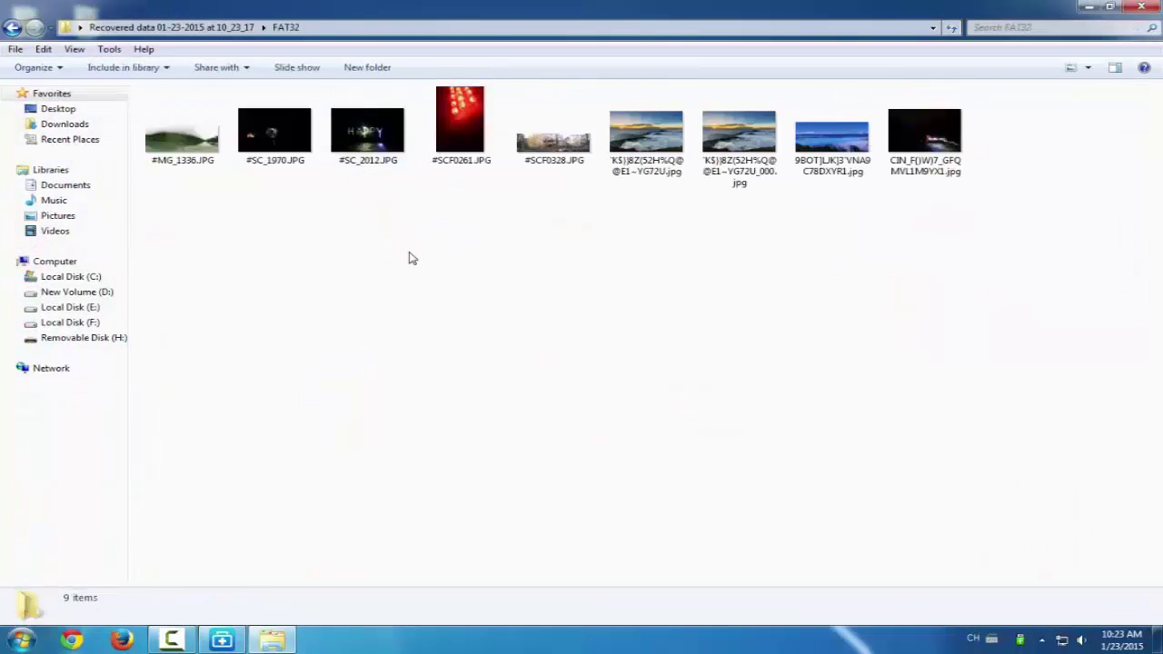
pyautogui.doubleClick(189, 130)
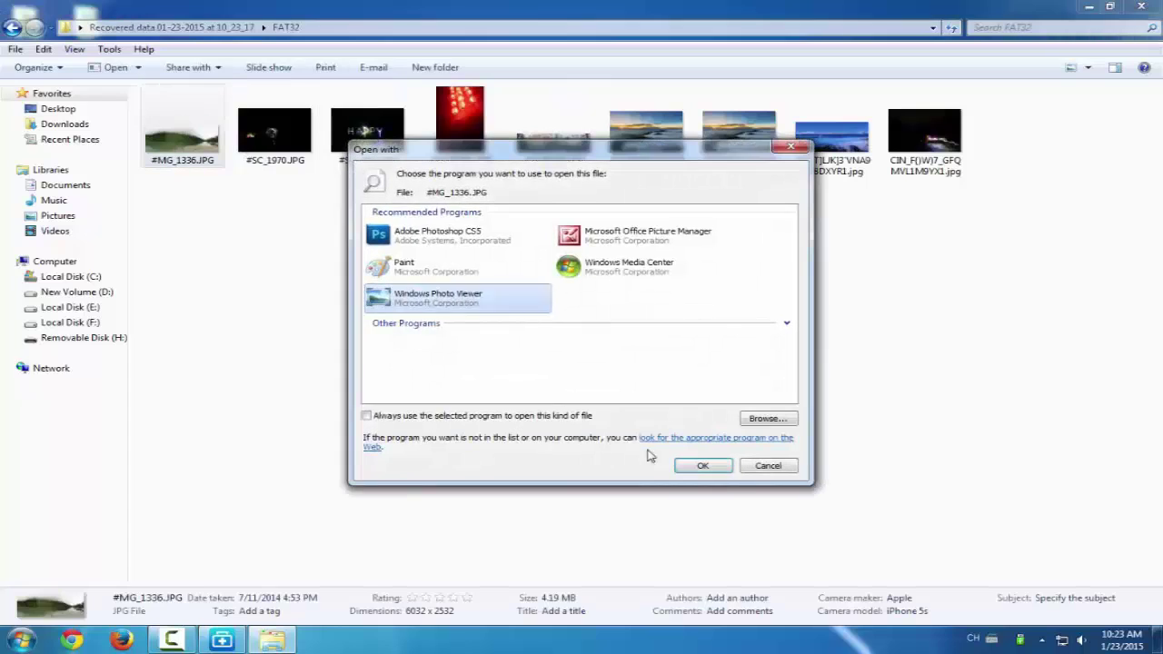
pyautogui.click(711, 457)
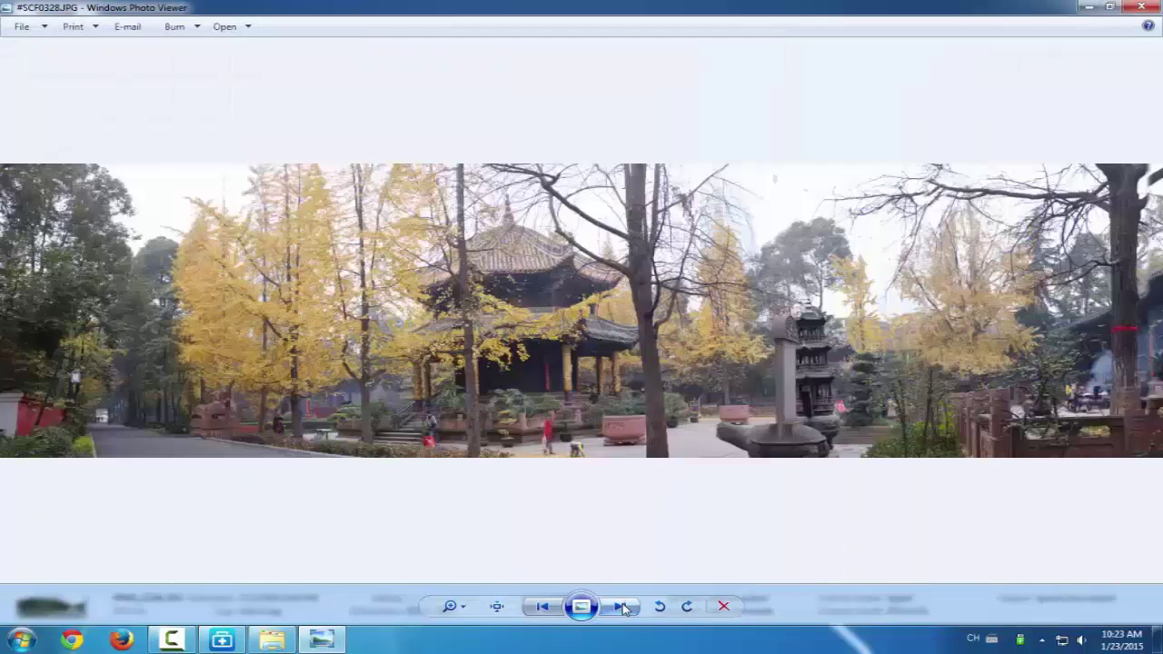
pyautogui.click(622, 607)
pyautogui.click(621, 607)
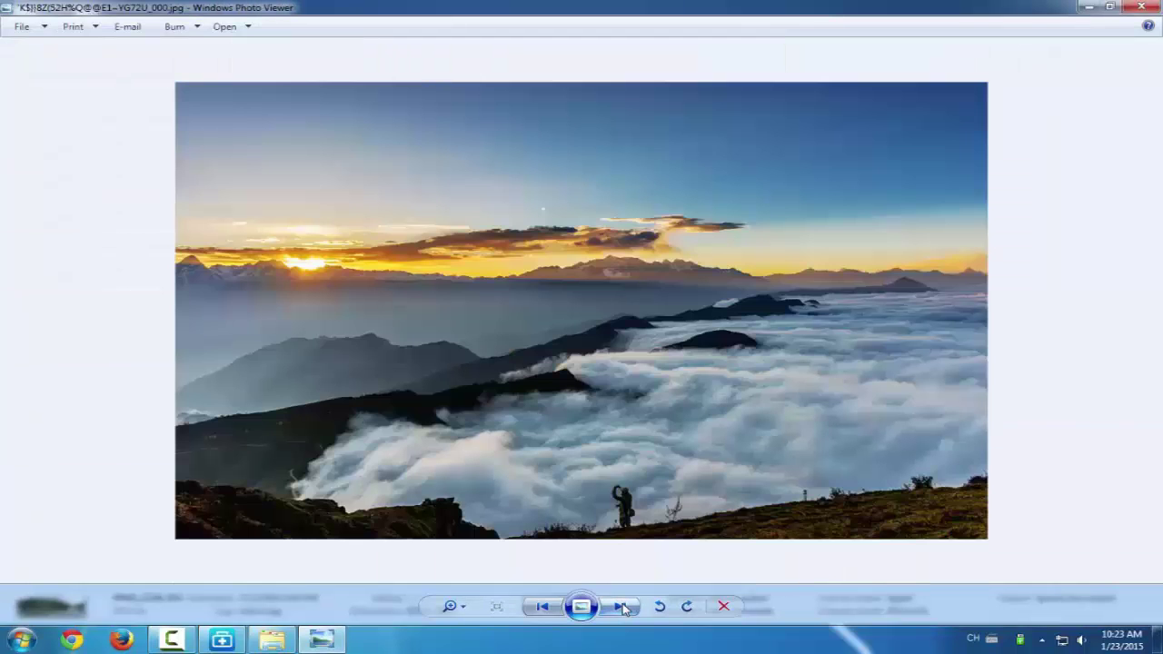
pyautogui.click(622, 607)
pyautogui.click(621, 607)
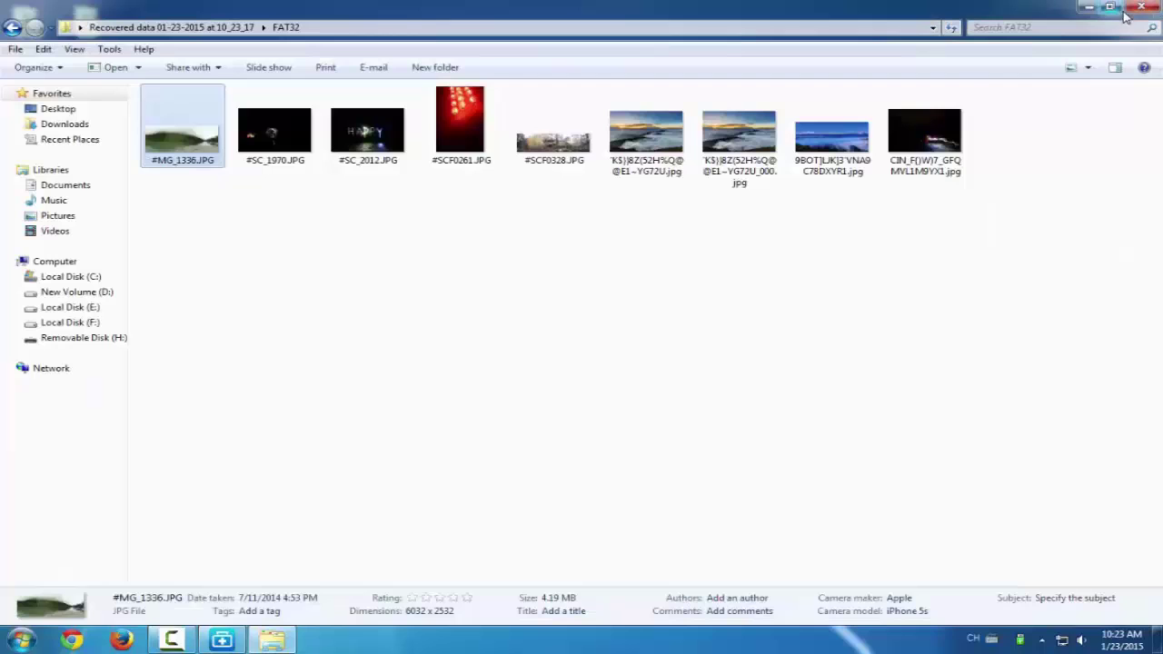
pyautogui.moveTo(1000, 204); pyautogui.dragTo(138, 79)
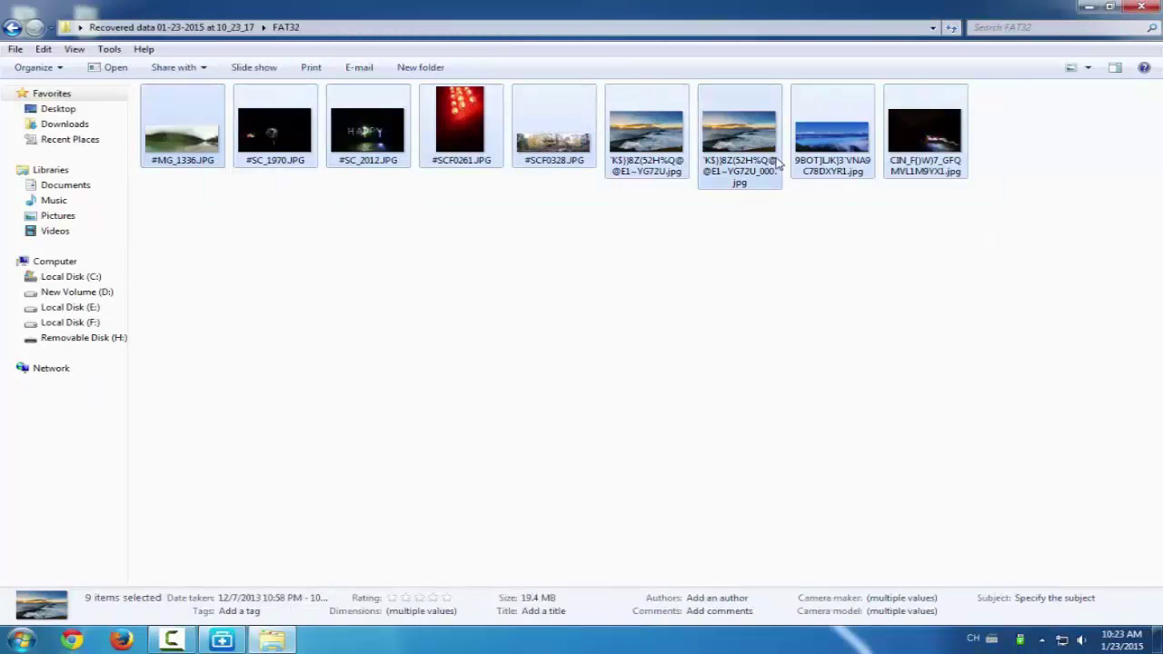
pyautogui.click(1143, 7)
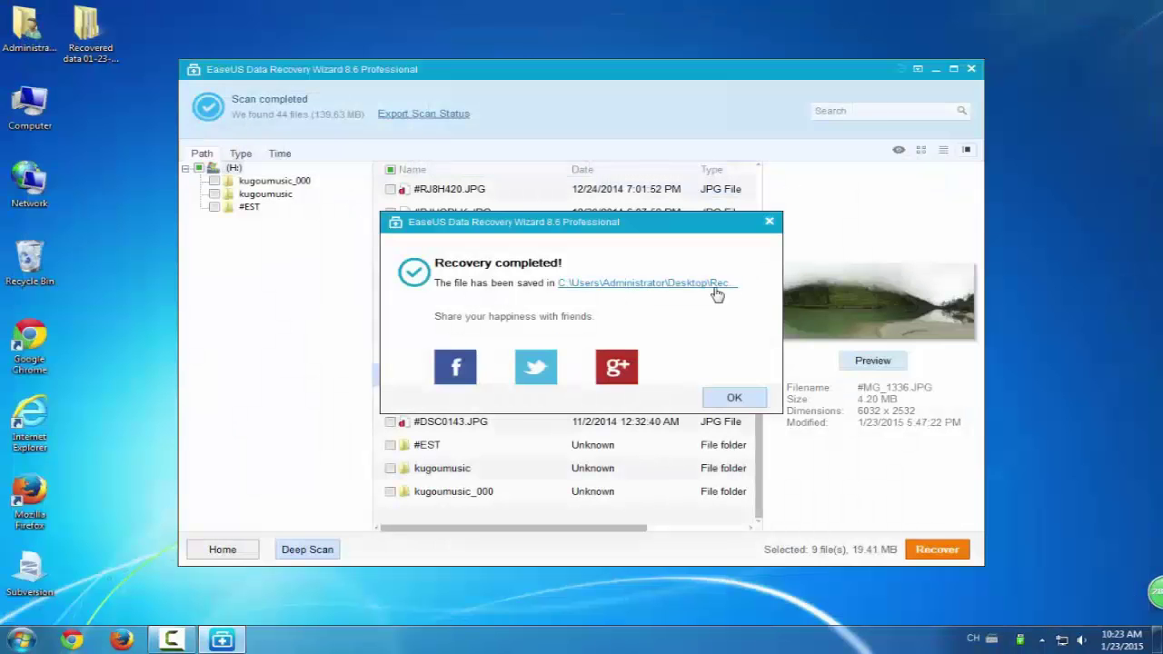
# Reopen the saved recovery location to check the photos in its FAT32 folder, and dismiss the recovery message
pyautogui.click(646, 287)
pyautogui.doubleClick(294, 117)
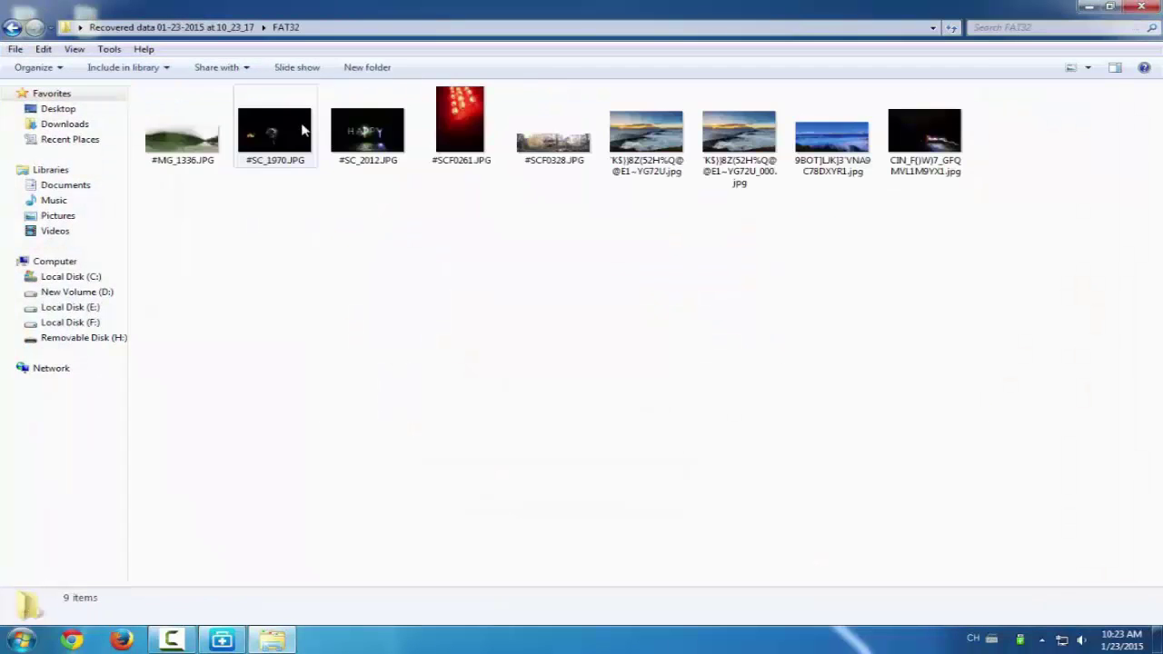
pyautogui.moveTo(300, 193); pyautogui.dragTo(1022, 102)
pyautogui.click(1141, 8)
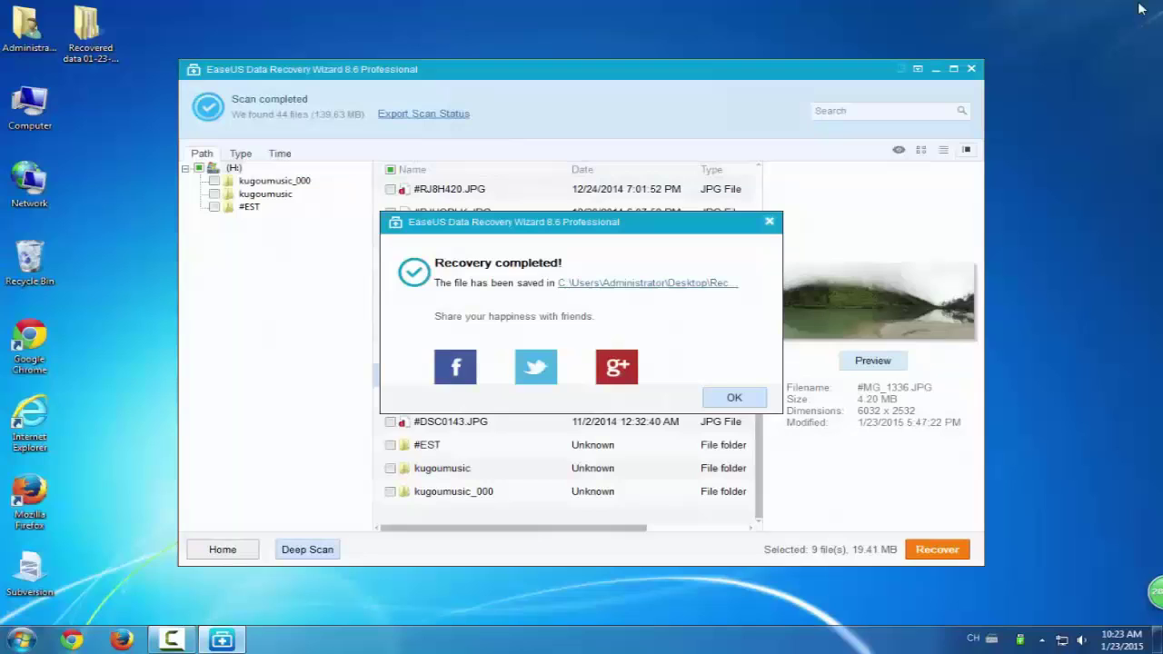
pyautogui.click(732, 396)
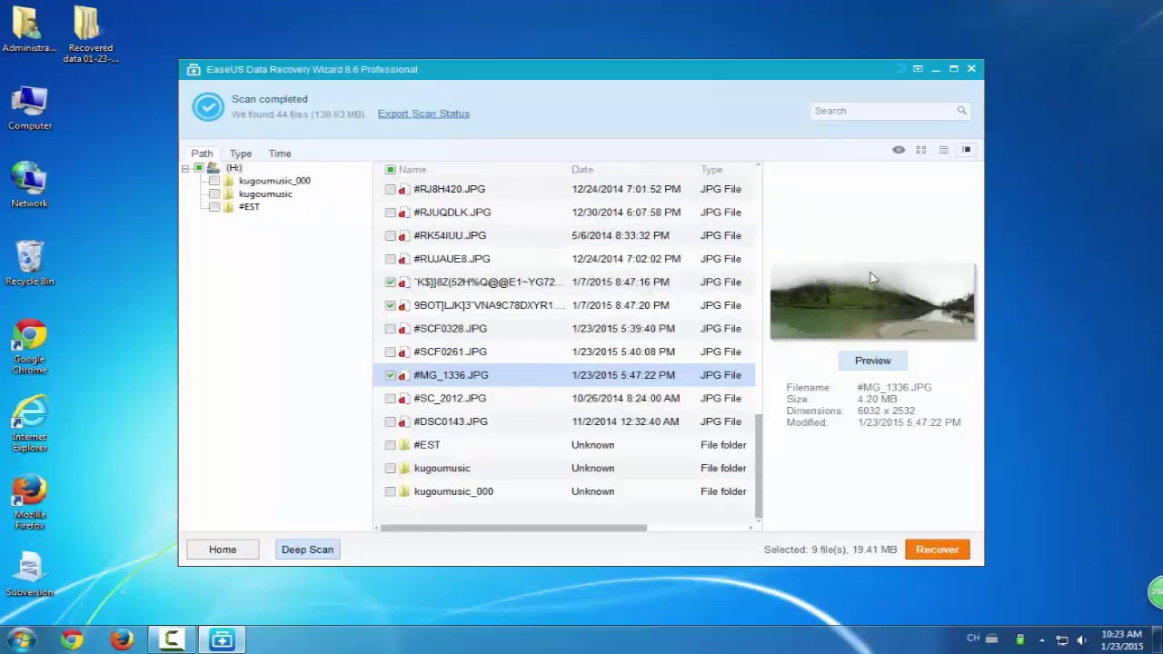
pyautogui.click(971, 69)
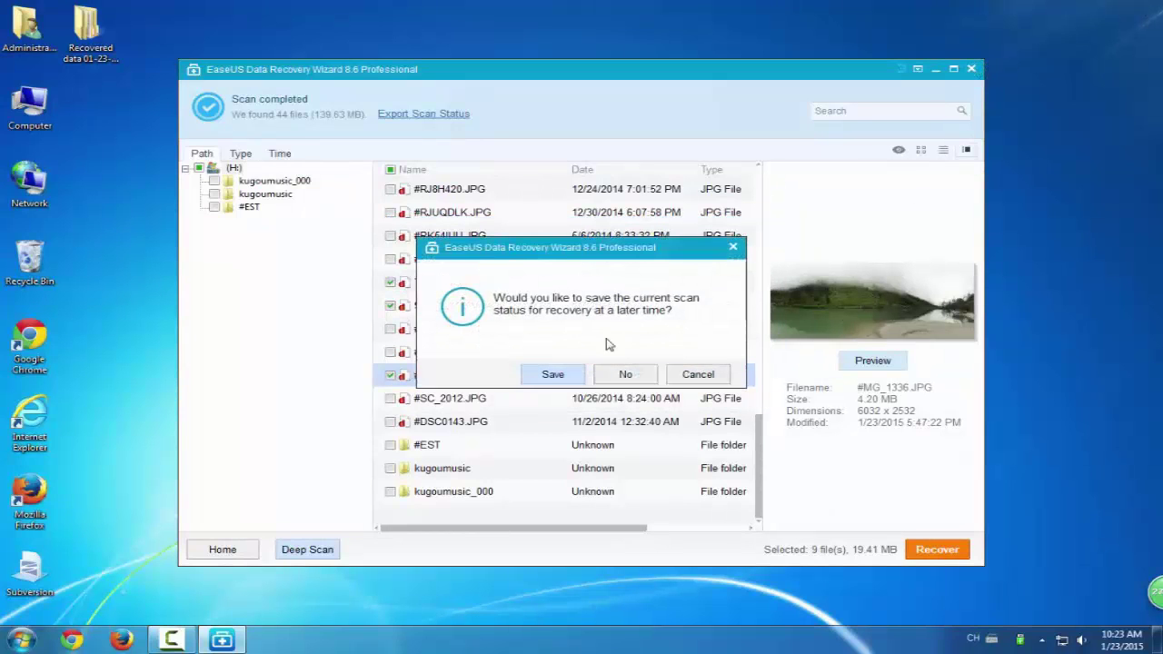
pyautogui.click(553, 376)
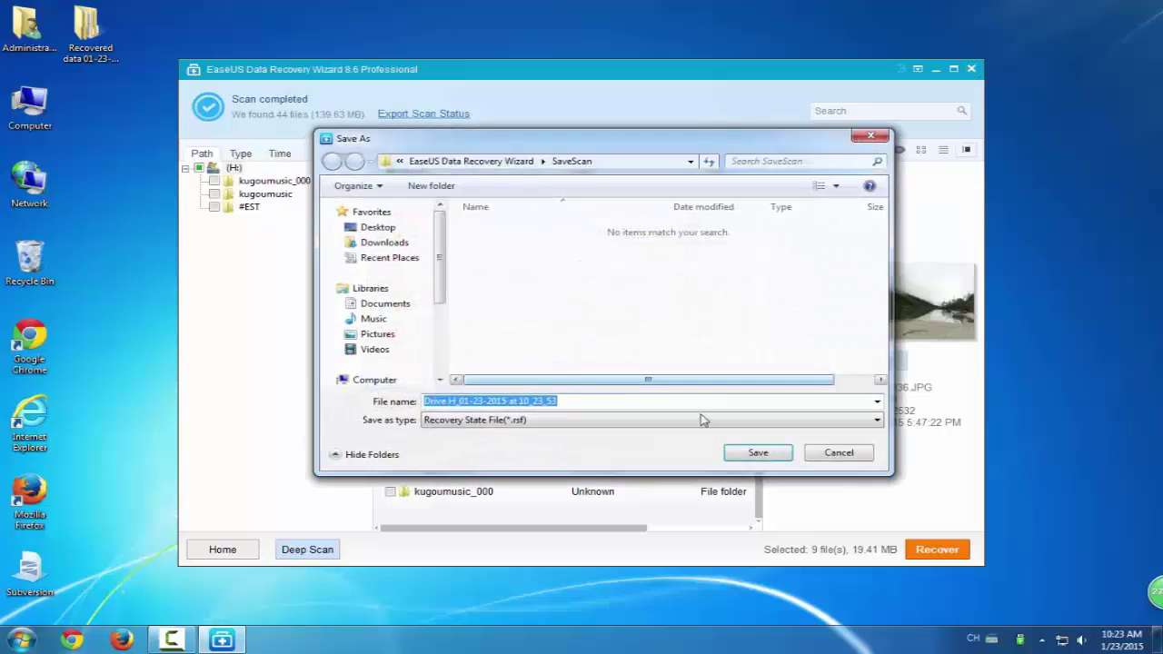
pyautogui.click(848, 458)
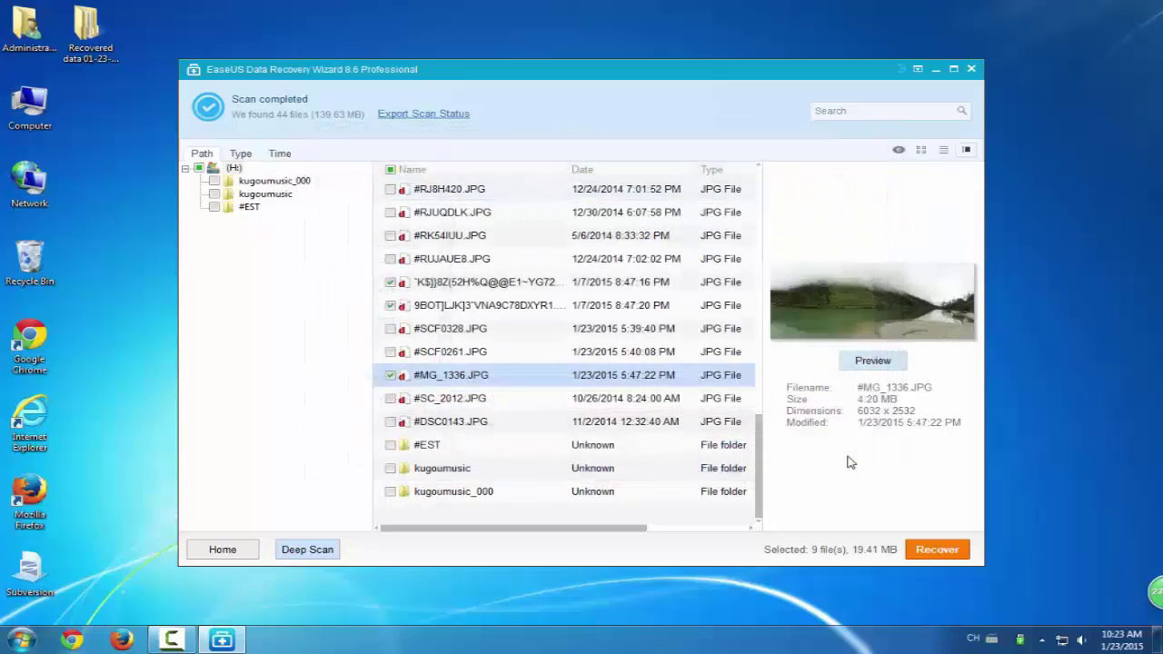
# Close EaseUS Data Recovery Wizard without saving the current scan status
pyautogui.click(971, 70)
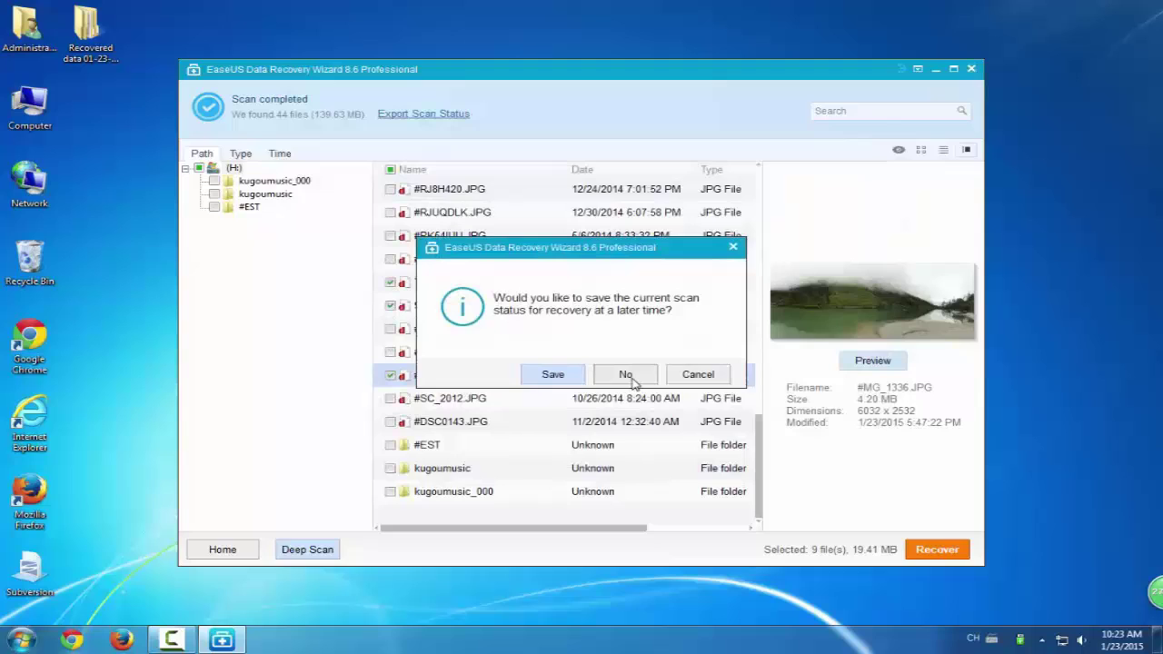
pyautogui.click(626, 373)
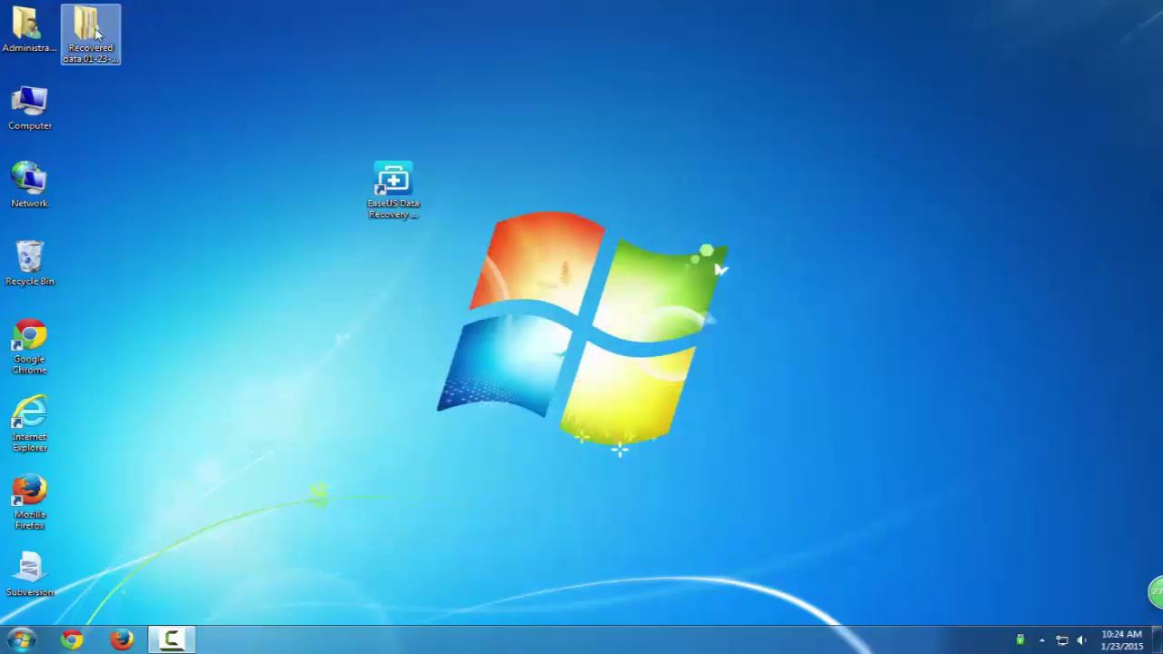
# Move the recovered data folder beside the EaseUS shortcut on the desktop and check the photos in its FAT32 folder
pyautogui.moveTo(91, 32); pyautogui.dragTo(329, 198)
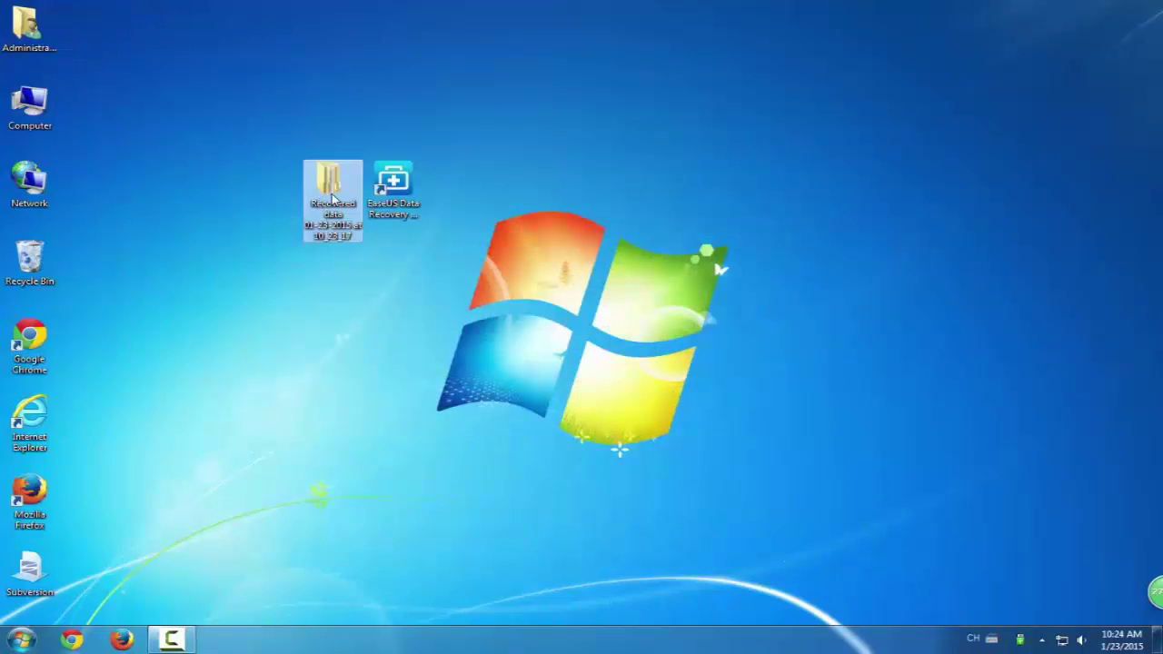
pyautogui.doubleClick(332, 198)
pyautogui.doubleClick(182, 113)
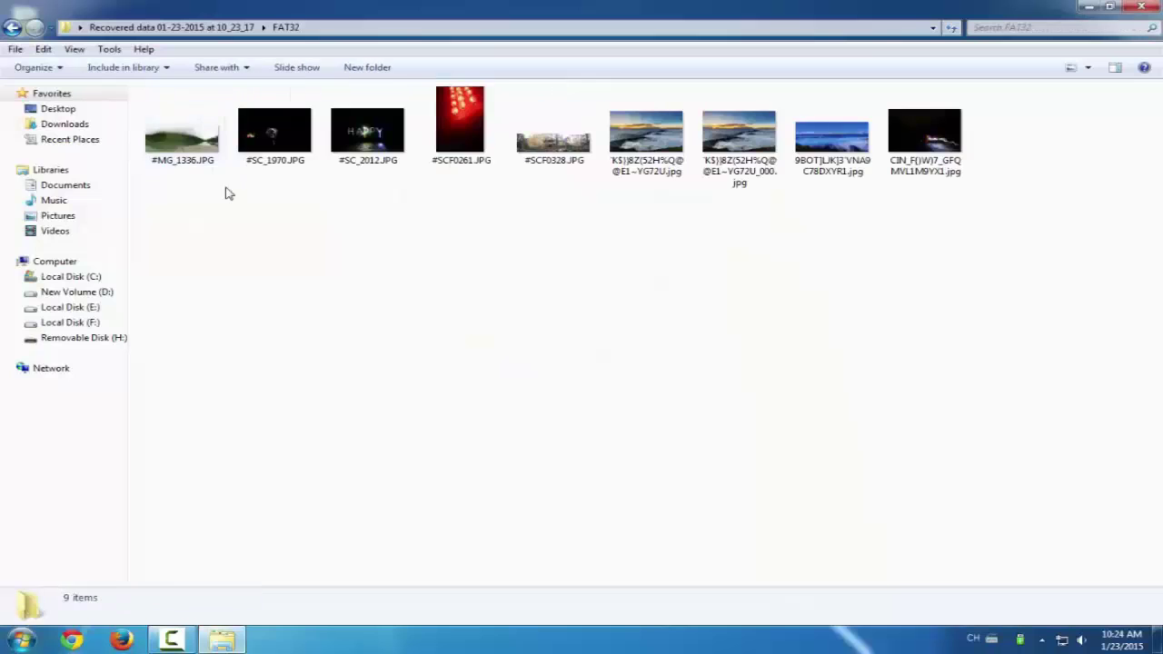
pyautogui.moveTo(227, 192); pyautogui.dragTo(990, 169)
pyautogui.click(1141, 7)
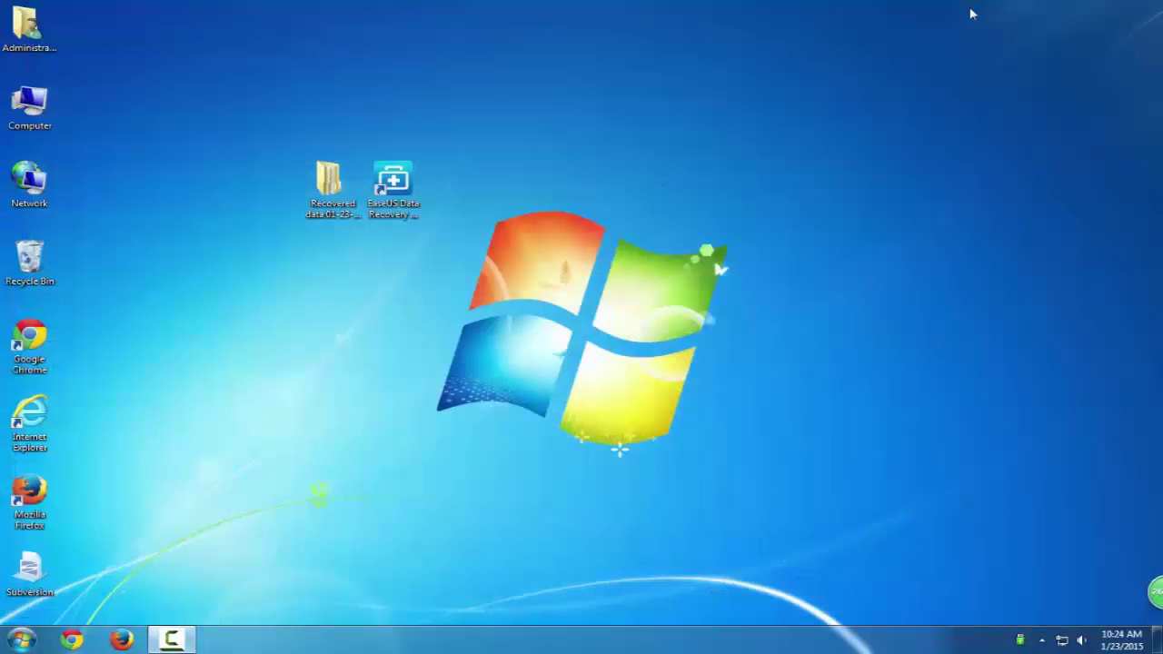
pyautogui.click(389, 186)
pyautogui.doubleClick(389, 187)
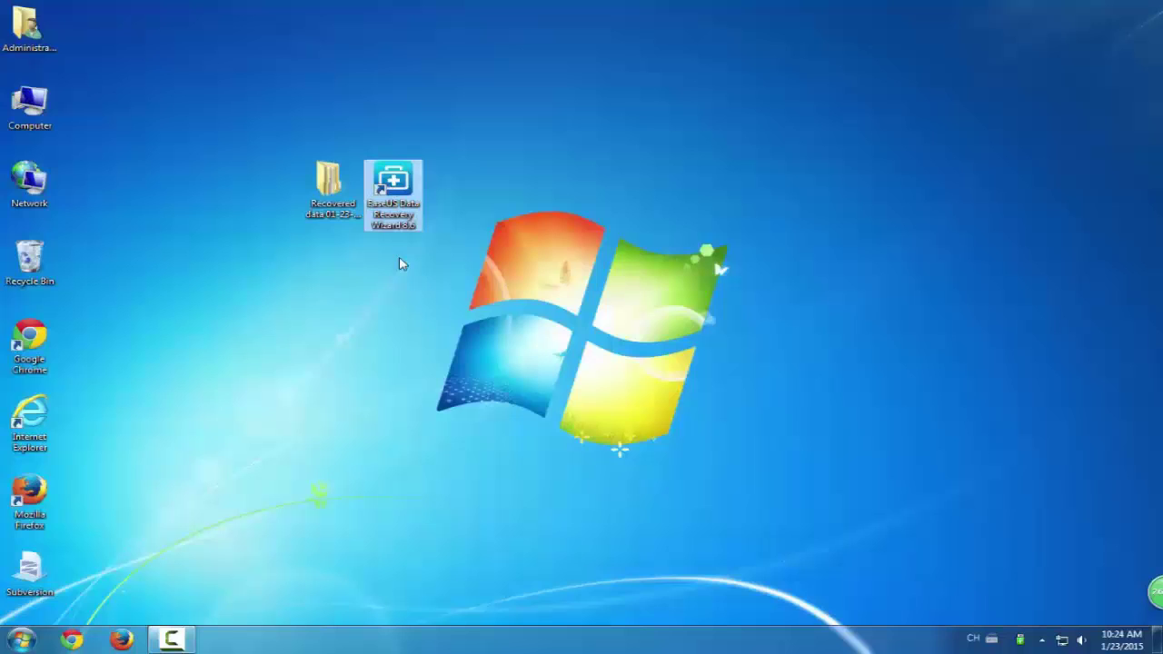